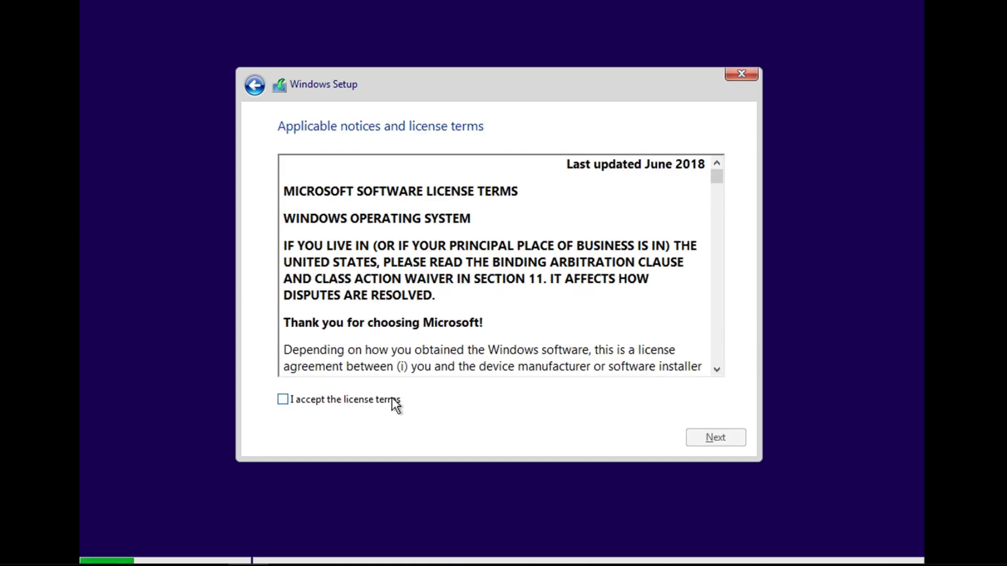
# Tick 'I accept the license terms' and continue past the Windows license page.
pyautogui.click(393, 401)
pyautogui.click(719, 436)
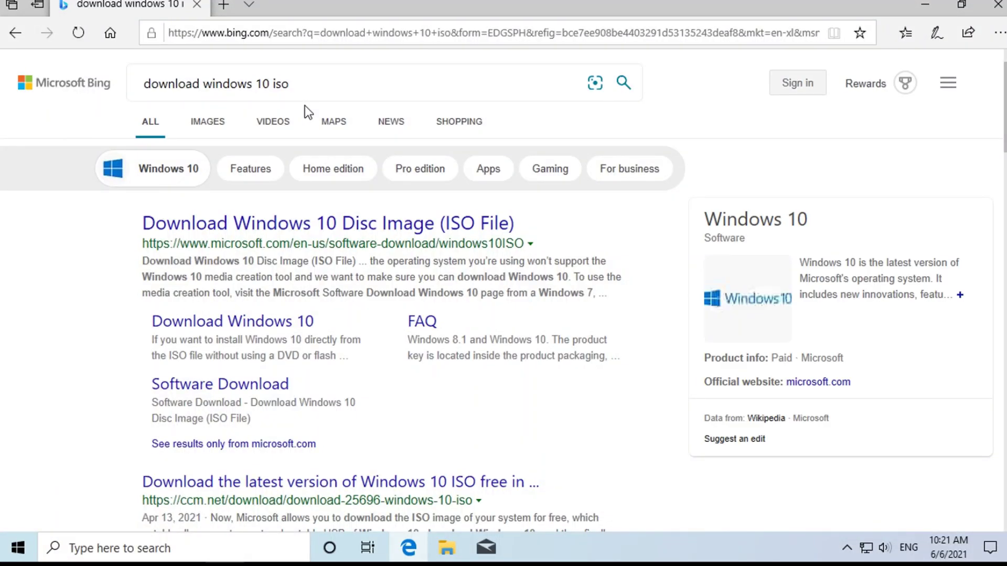
# Download MediaCreationTool21H1.exe from Microsoft's Download Windows 10 page and run it.
pyautogui.click(281, 232)
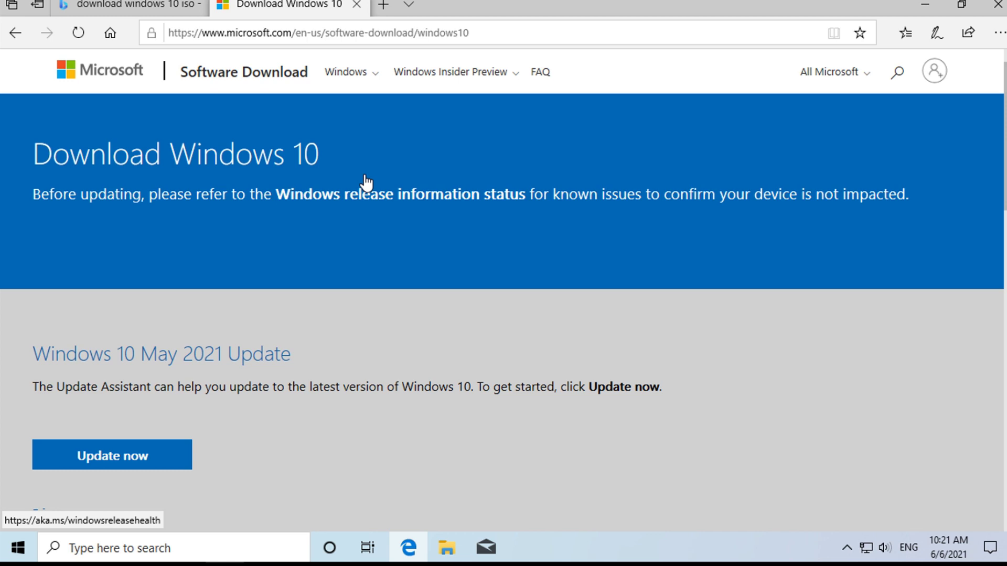
pyautogui.scroll(-8, 366, 181)
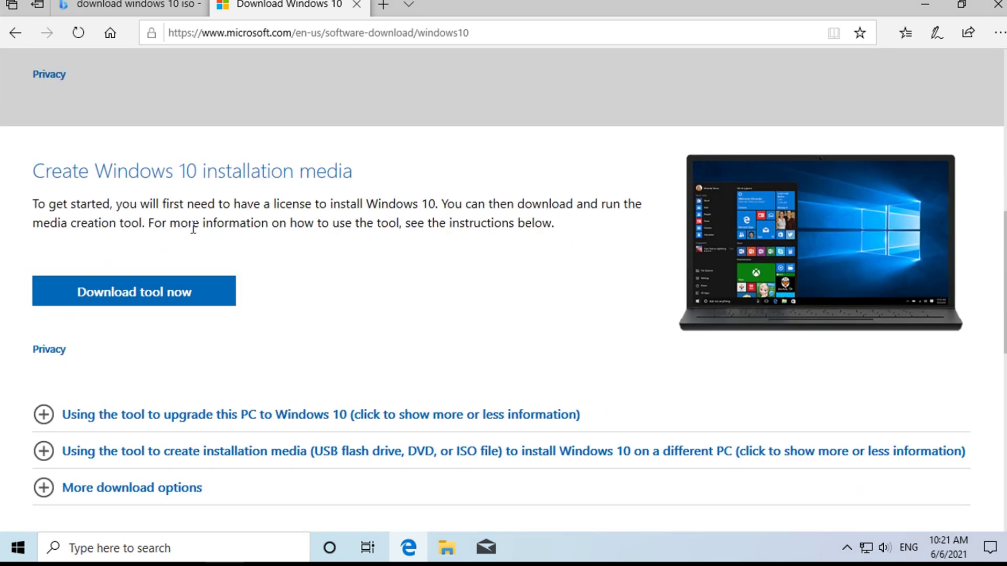
pyautogui.click(149, 295)
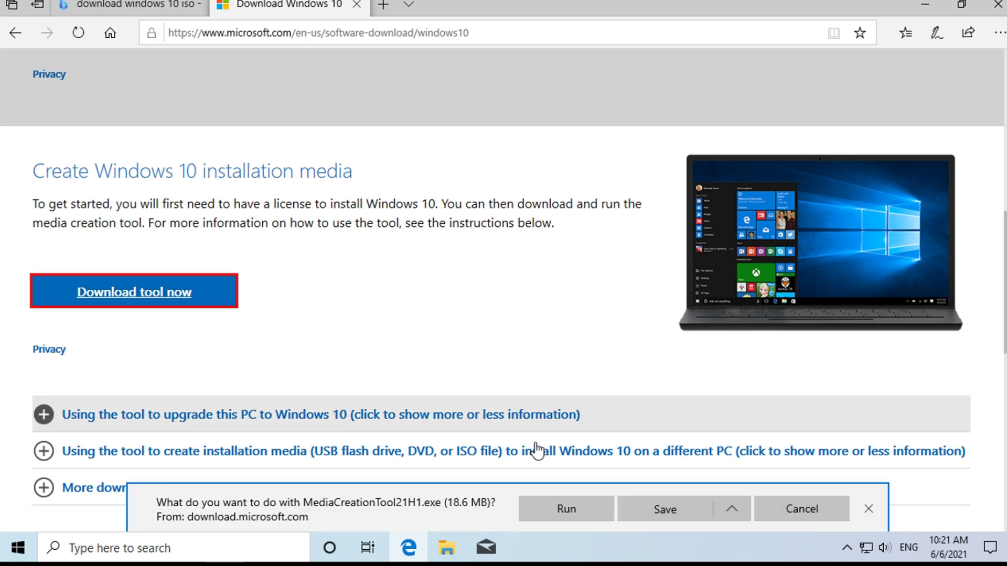
pyautogui.click(584, 508)
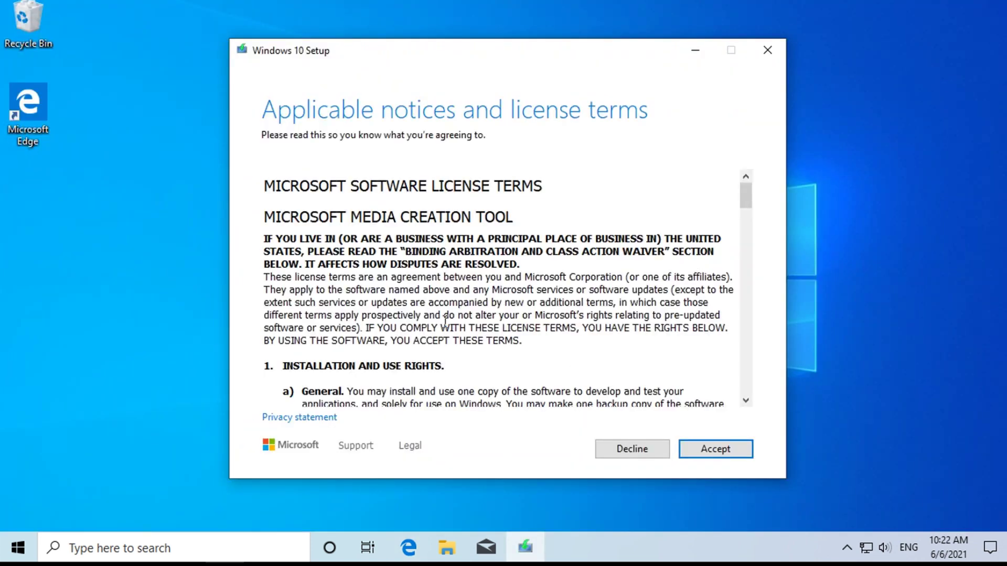
# Accept the tool's terms, choose installation media for another PC, and untick recommended options.
pyautogui.click(717, 449)
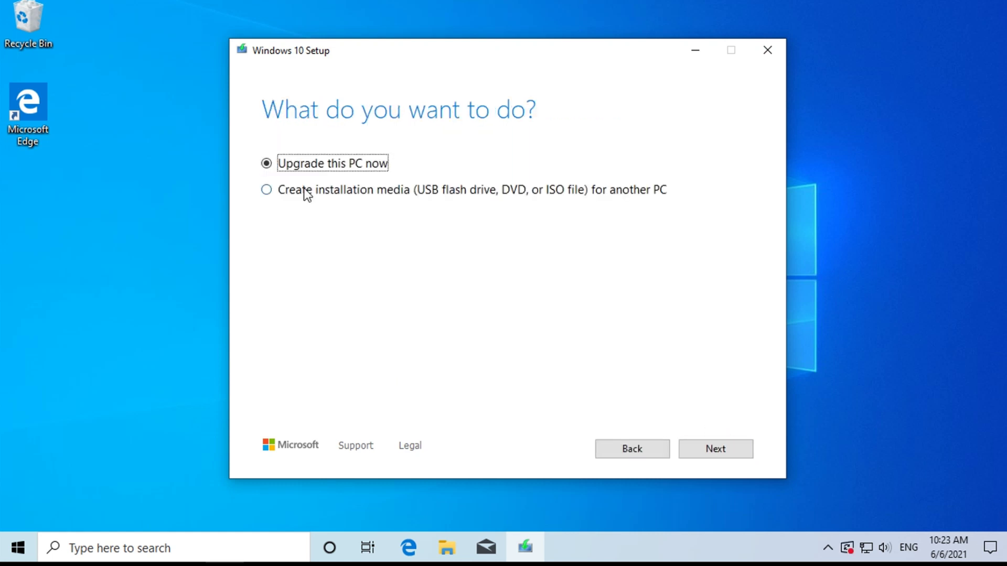
pyautogui.click(304, 193)
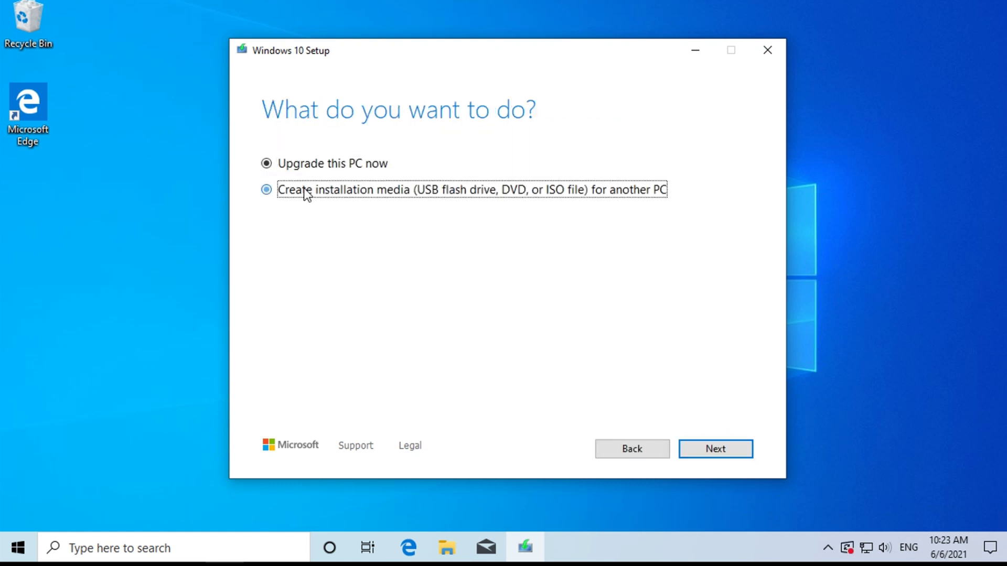
pyautogui.click(732, 446)
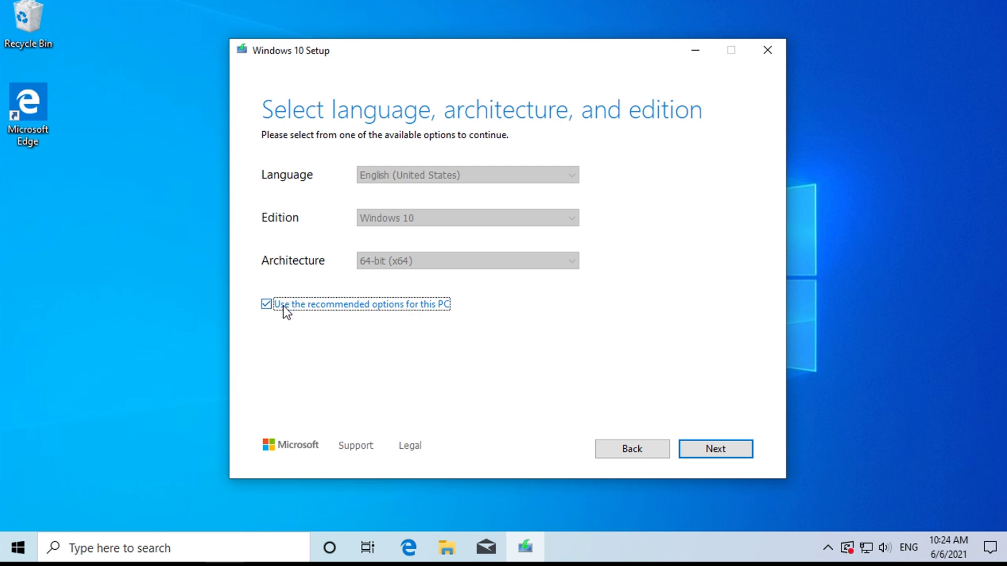
pyautogui.click(267, 304)
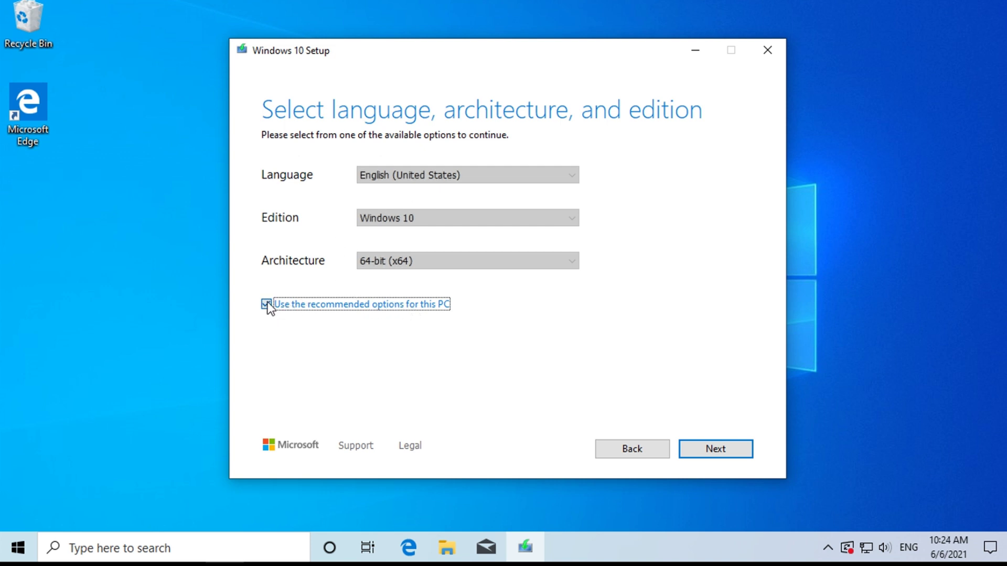
pyautogui.click(410, 178)
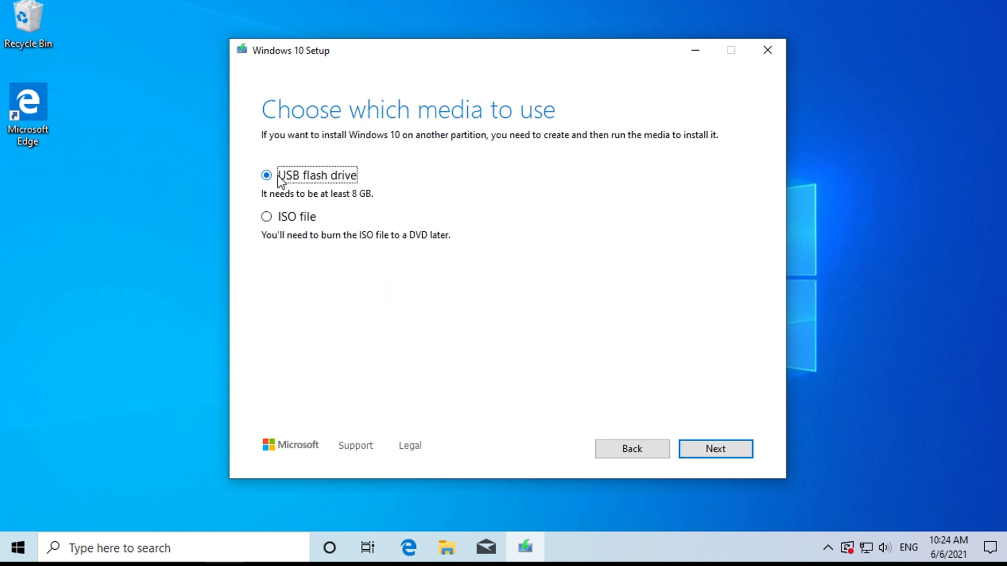
# Choose ISO file as the media type and save it as Windows on Local Disk (C:).
pyautogui.click(279, 222)
pyautogui.click(717, 448)
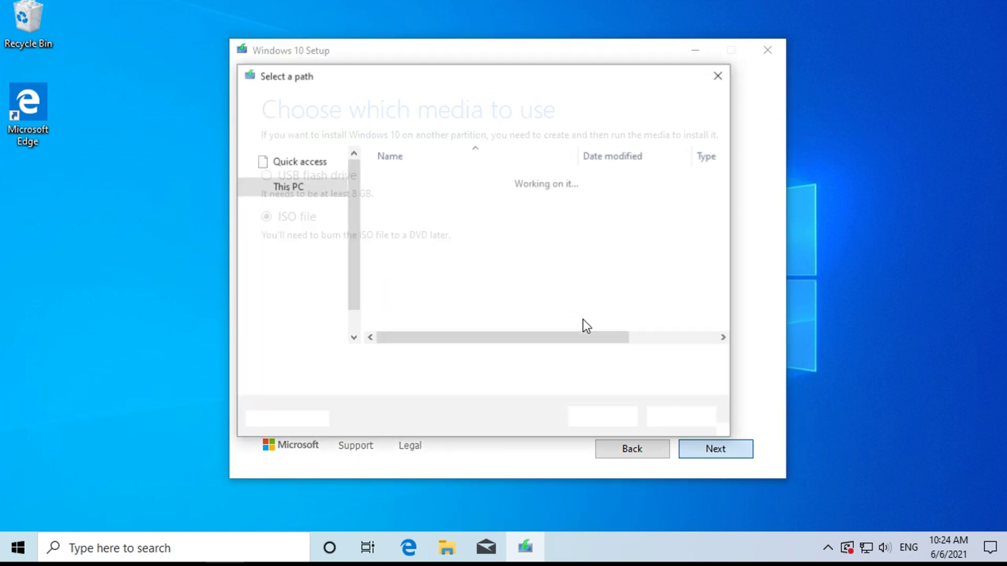
pyautogui.doubleClick(474, 265)
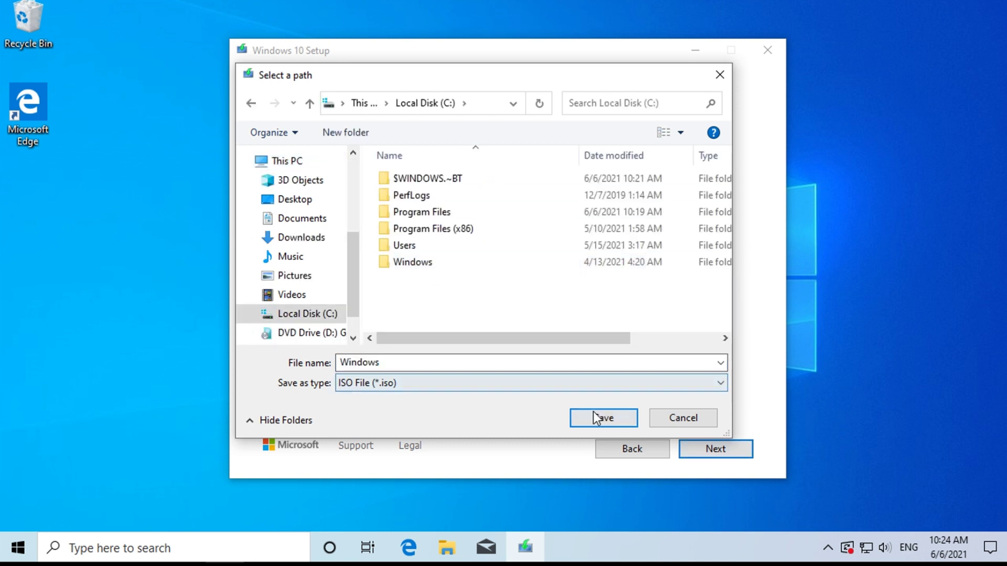
pyautogui.click(603, 418)
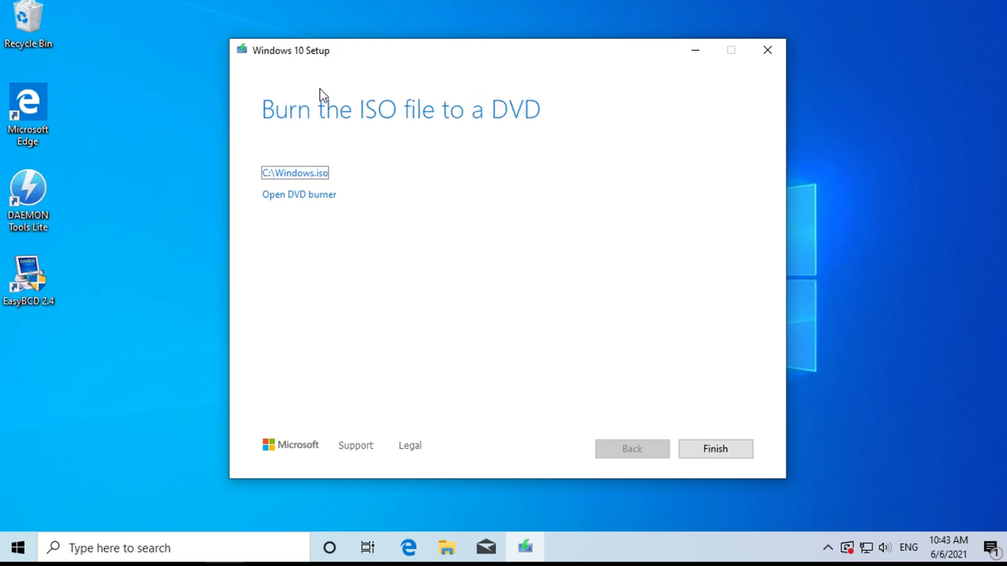
# Finish the Media Creation Tool from the 'Burn the ISO file to a DVD' page.
pyautogui.click(730, 449)
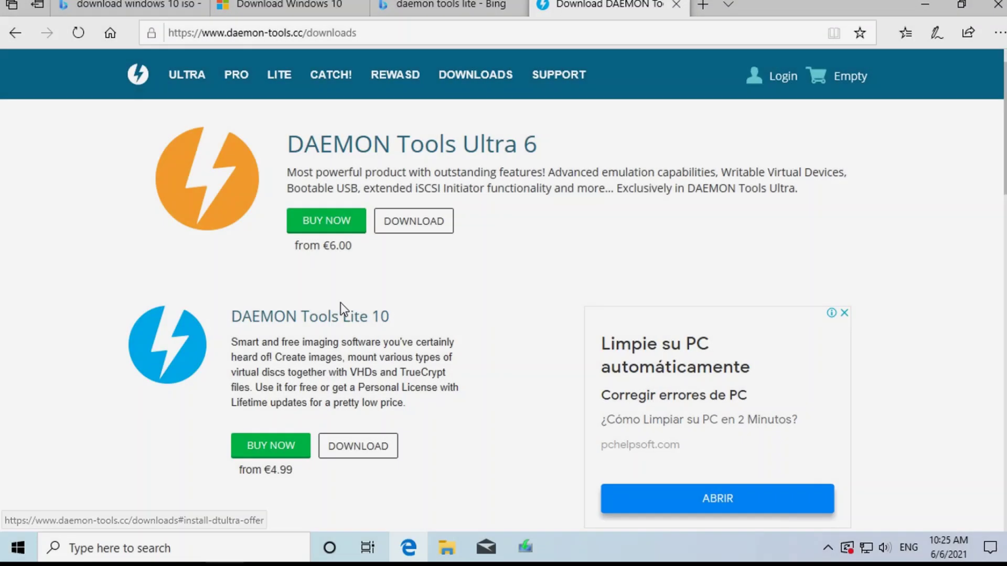
# Download the DAEMON Tools Lite 10 installer and run it.
pyautogui.scroll(-2, 254, 263)
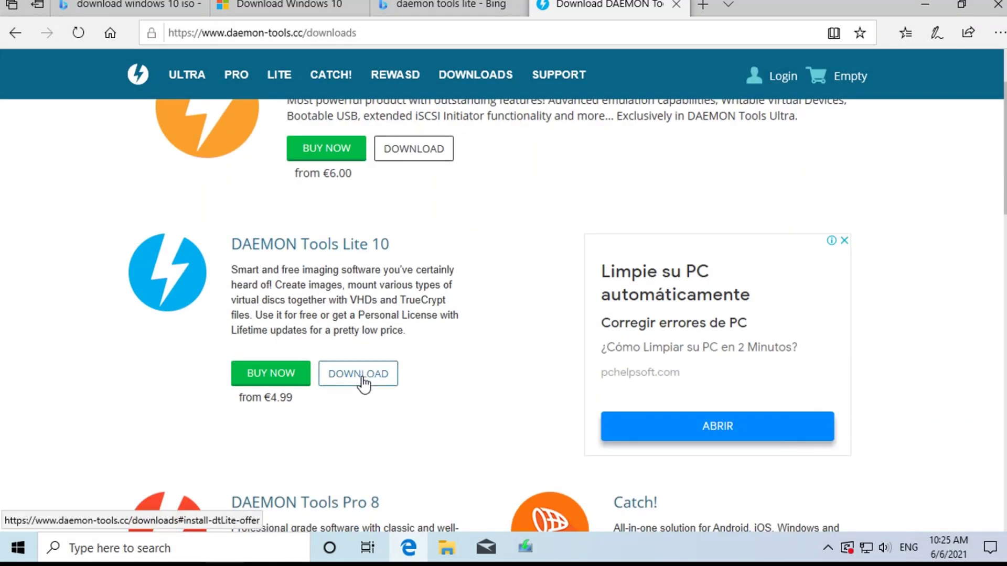
pyautogui.click(362, 380)
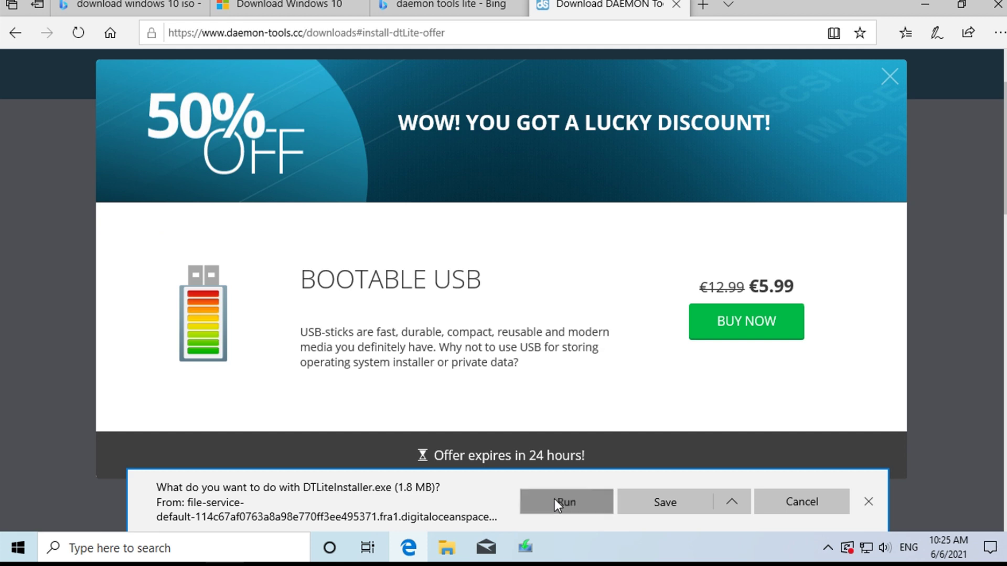
pyautogui.click(555, 500)
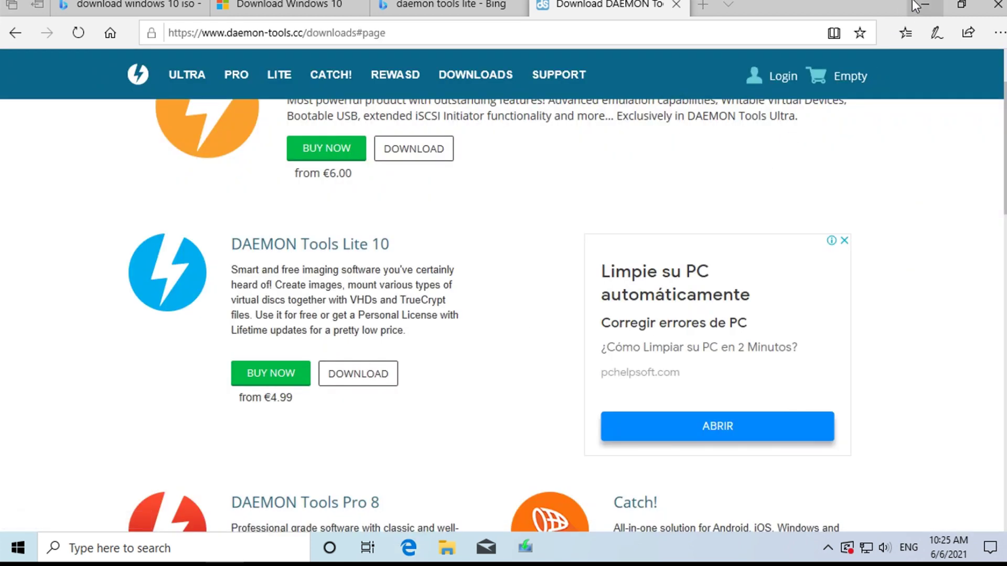
pyautogui.click(916, 5)
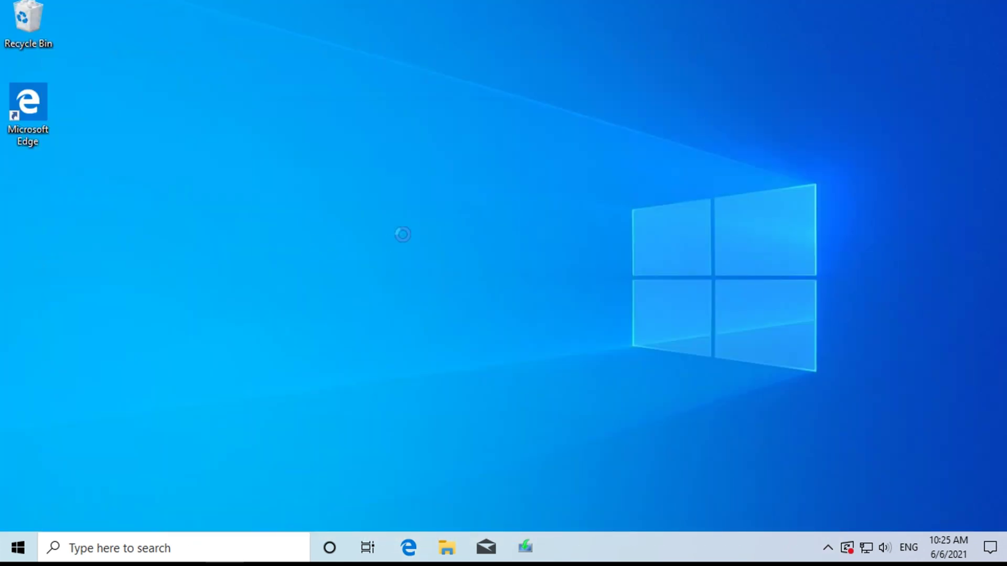
# Install DAEMON Tools Lite with the free license, decline the Opera offer, and close it.
pyautogui.click(374, 307)
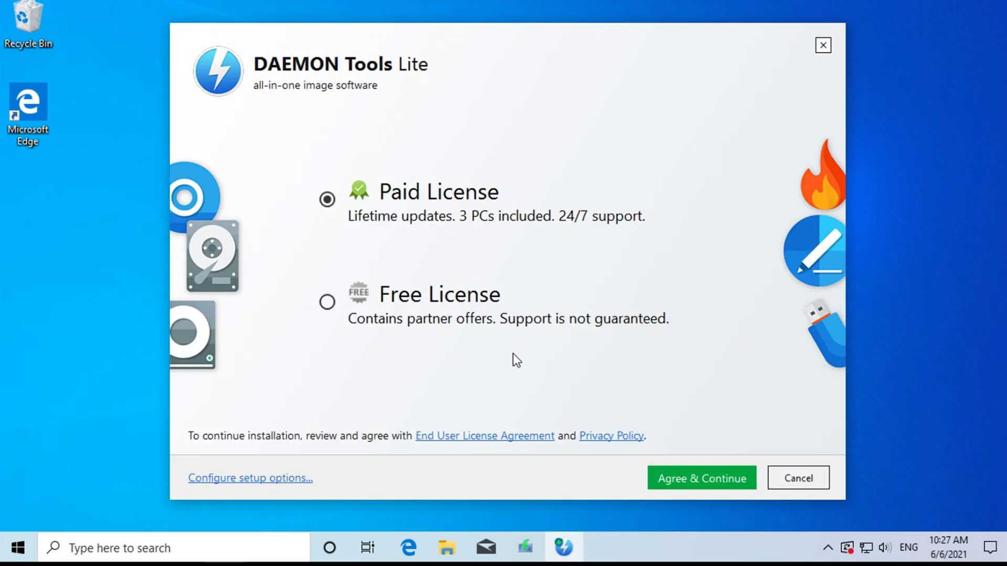
pyautogui.click(447, 309)
pyautogui.click(685, 481)
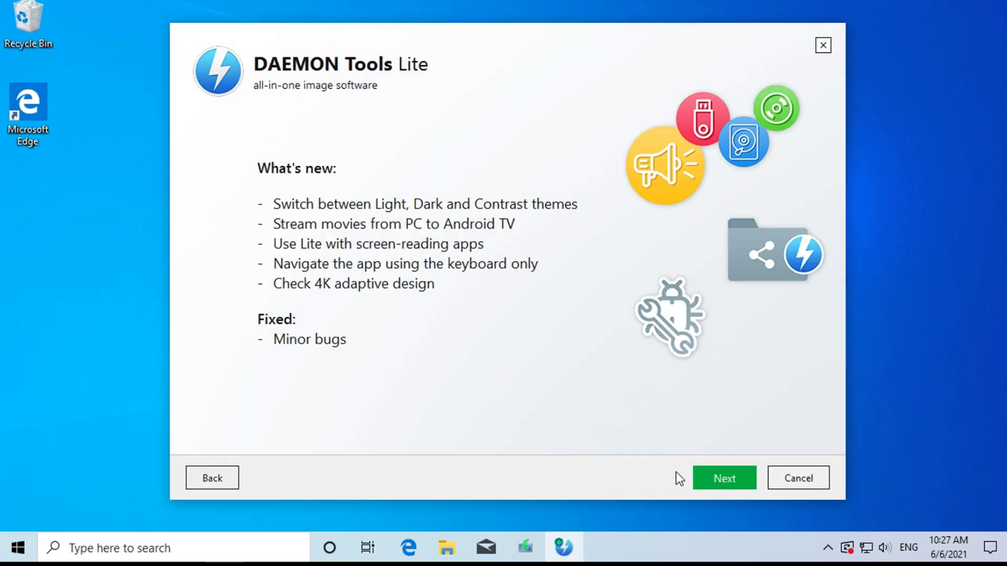
pyautogui.click(711, 476)
pyautogui.click(793, 484)
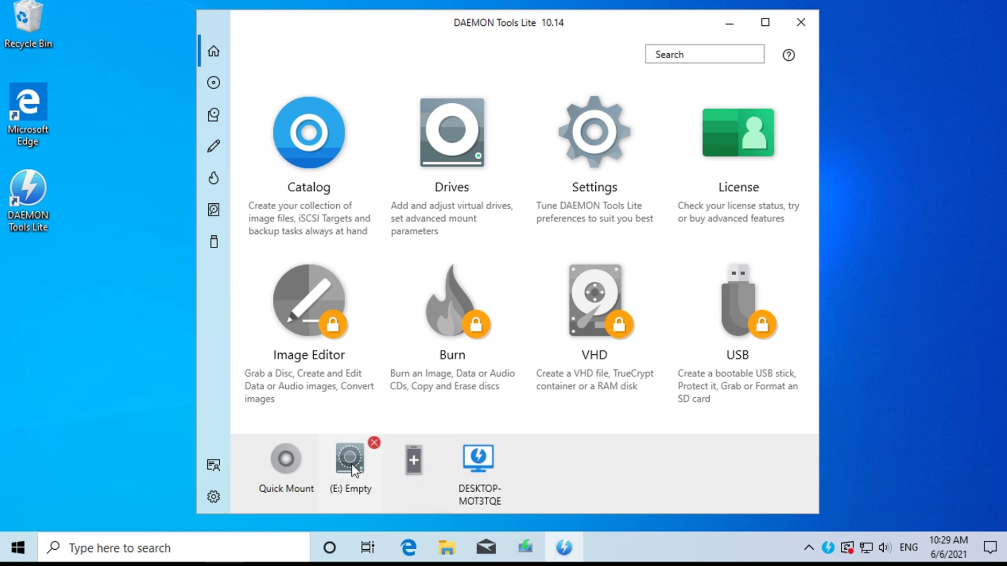
pyautogui.click(801, 29)
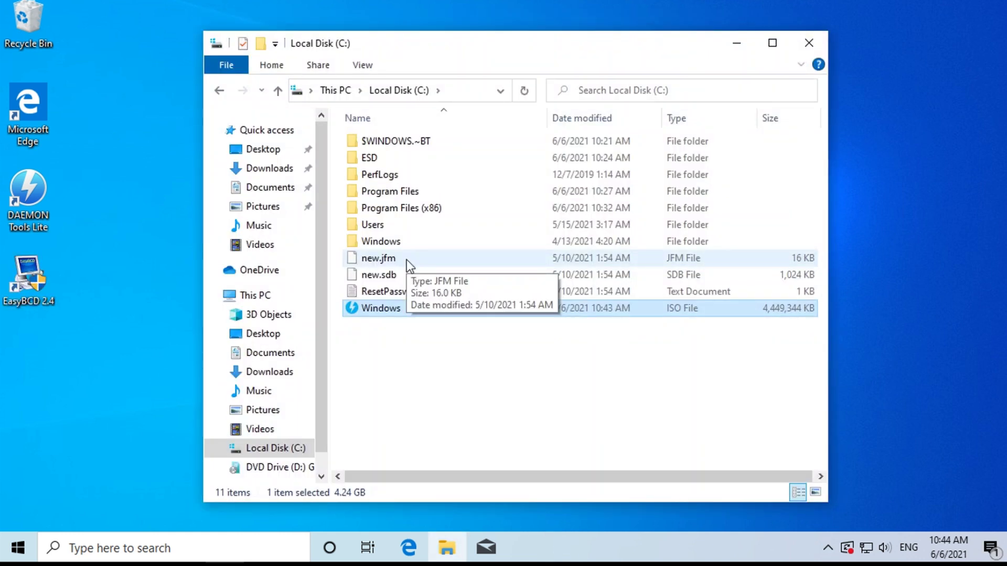
# Mount Windows.iso from C: and launch setup from the mounted ESD-ISO drive.
pyautogui.doubleClick(376, 311)
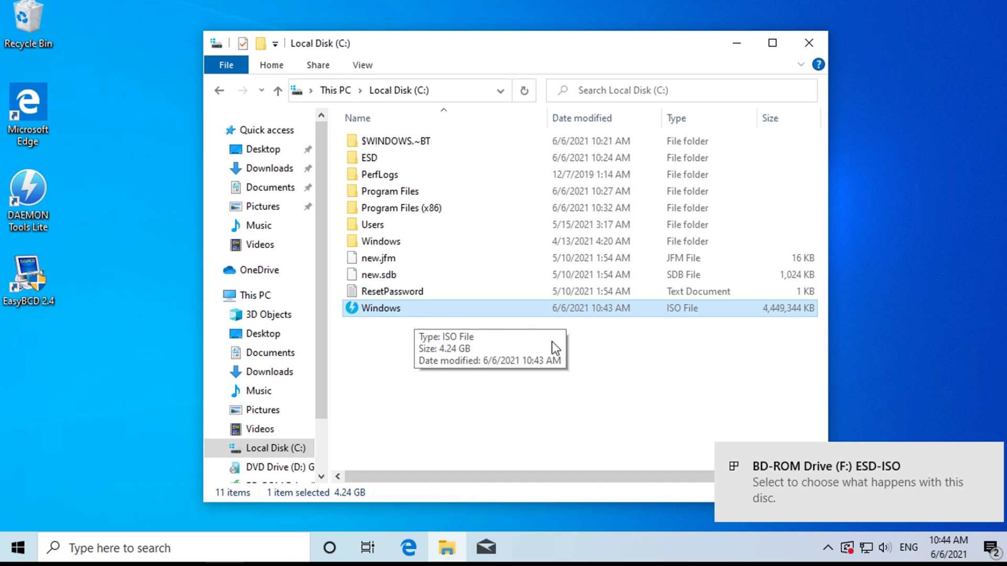
pyautogui.click(782, 470)
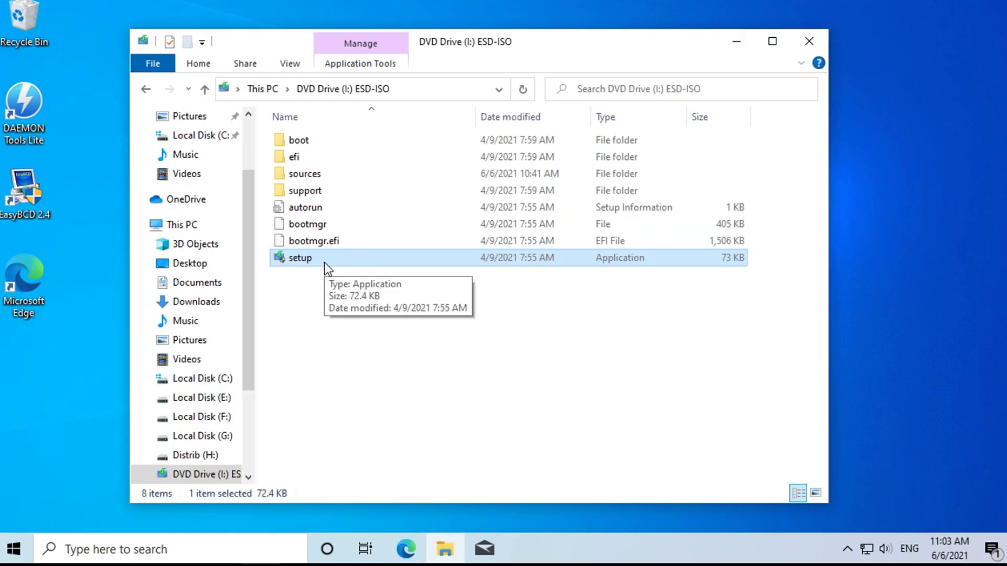
pyautogui.doubleClick(305, 260)
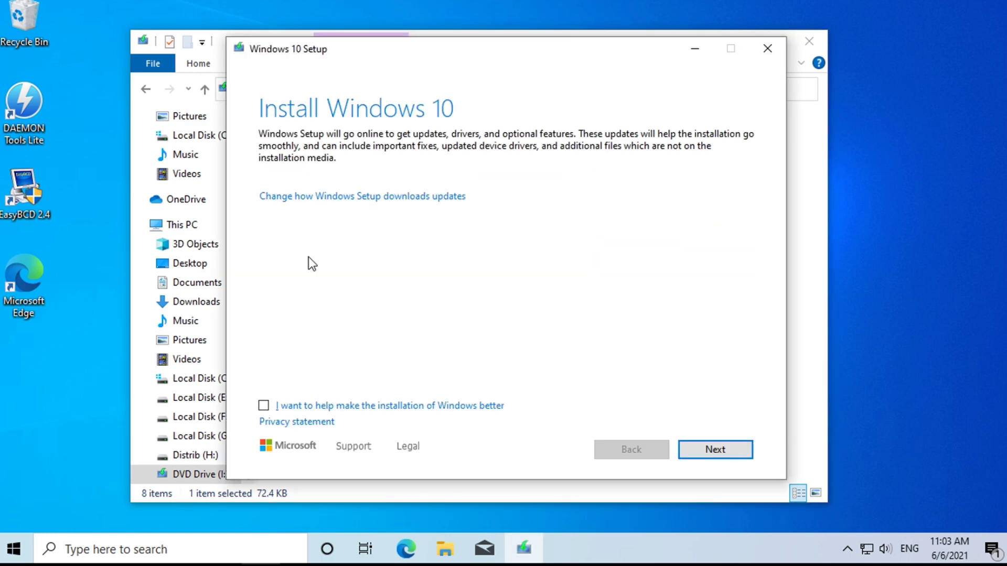
# Skip setup updates with 'Not right now' and accept the Windows license terms.
pyautogui.click(405, 197)
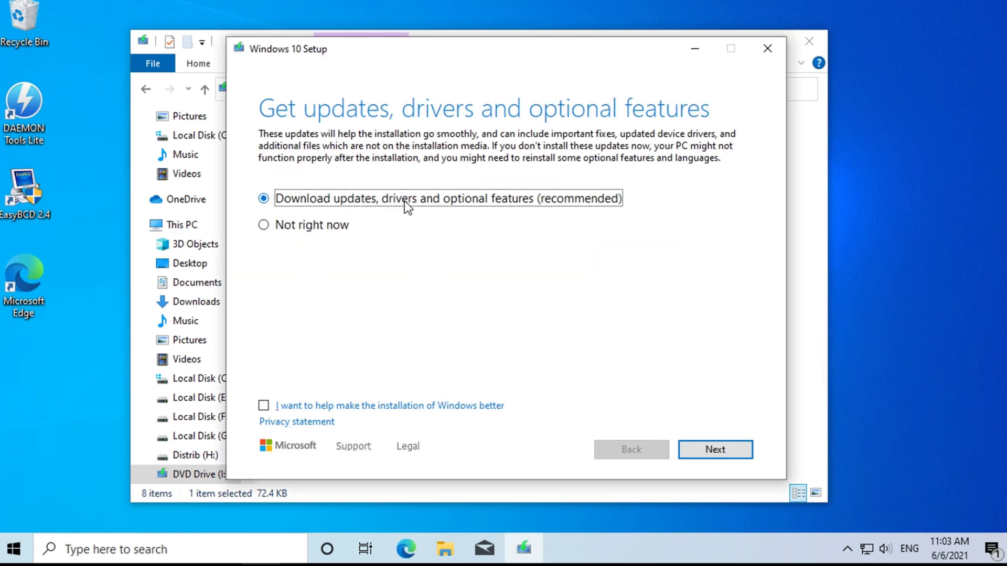
pyautogui.click(283, 225)
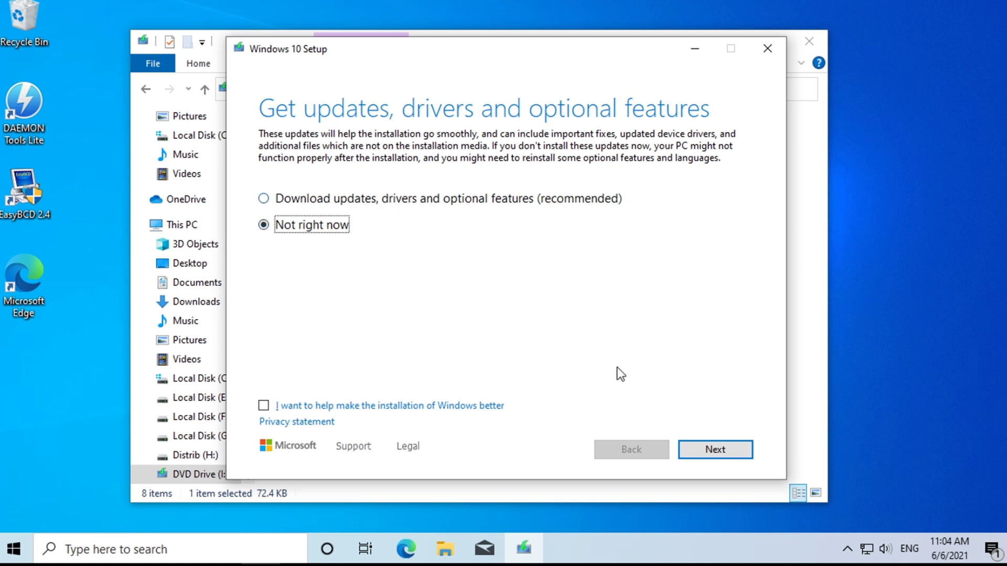
pyautogui.click(718, 450)
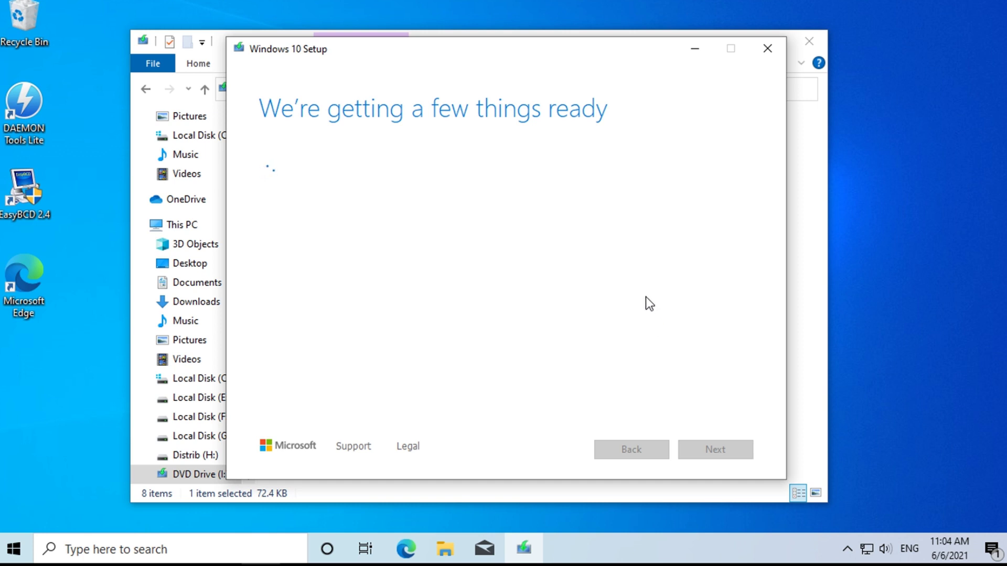
pyautogui.click(728, 34)
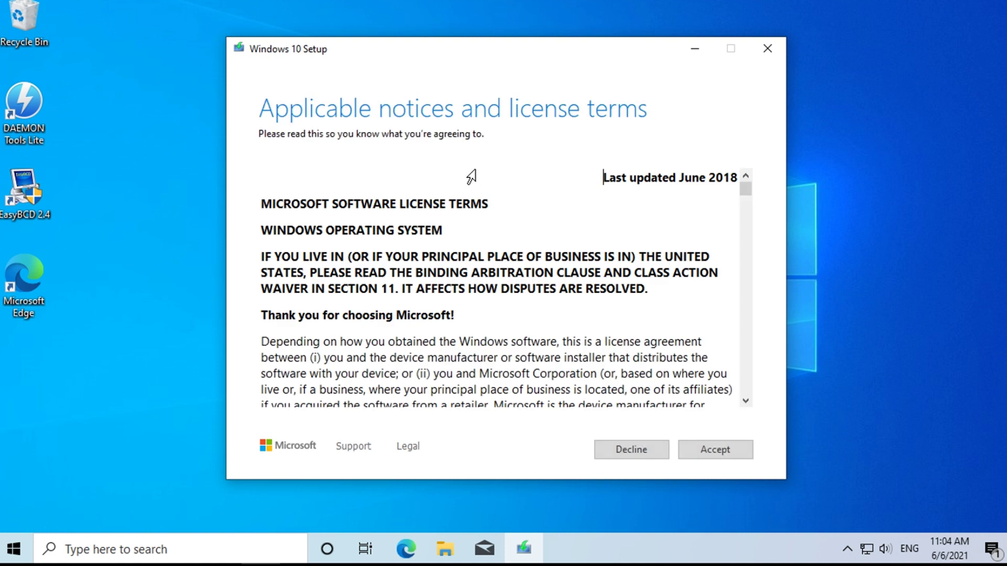
pyautogui.click(700, 451)
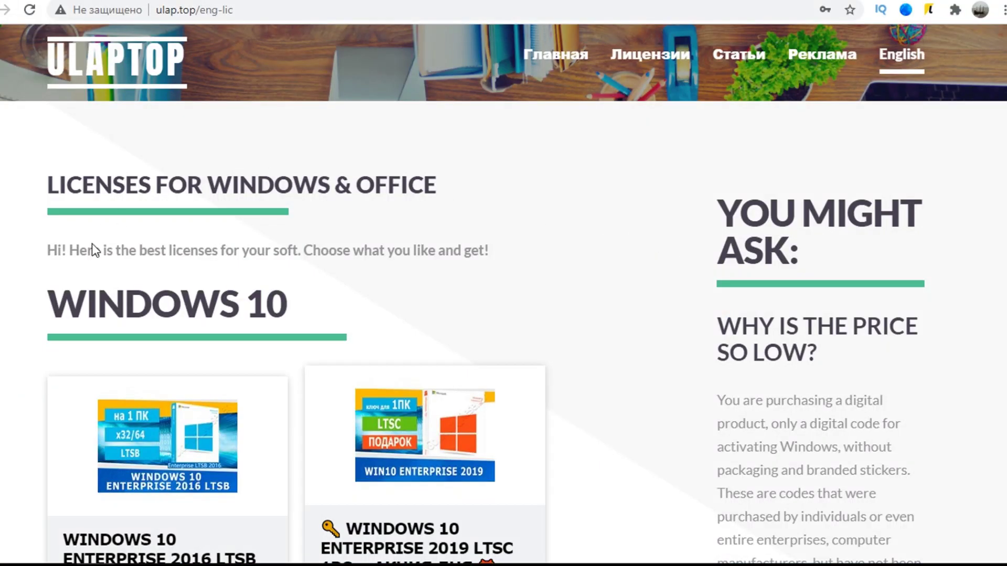
# Scroll through the ulap.top Windows and Office licence product cards in Chrome.
pyautogui.scroll(-5, 672, 278)
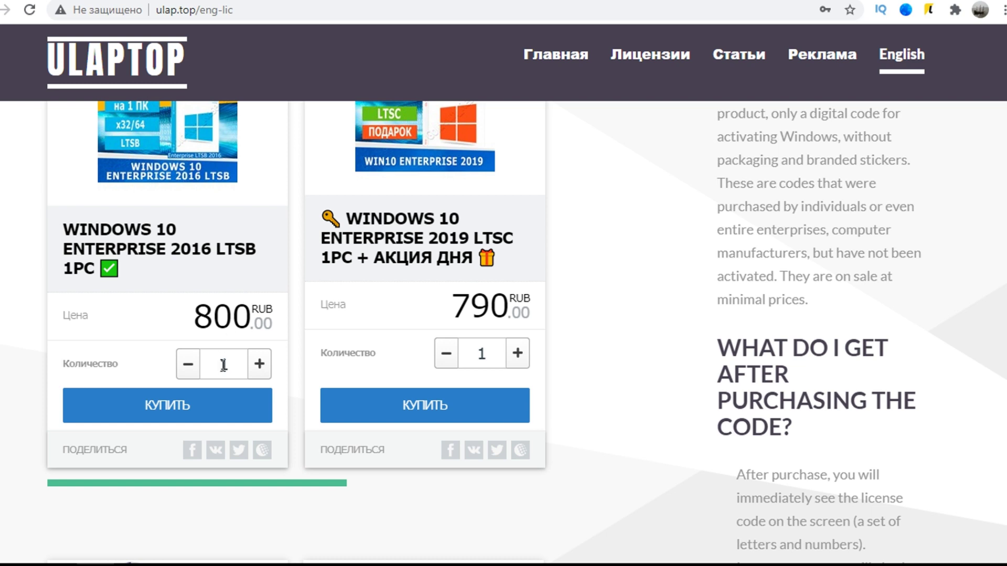
pyautogui.scroll(-4, 630, 307)
pyautogui.scroll(-6, 629, 302)
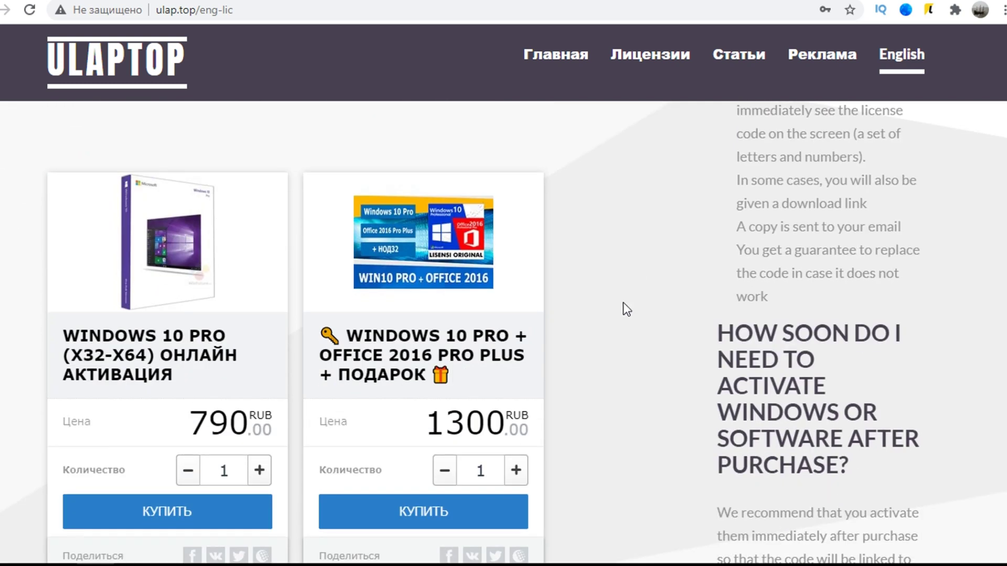
pyautogui.scroll(3, 603, 288)
pyautogui.scroll(8, 605, 283)
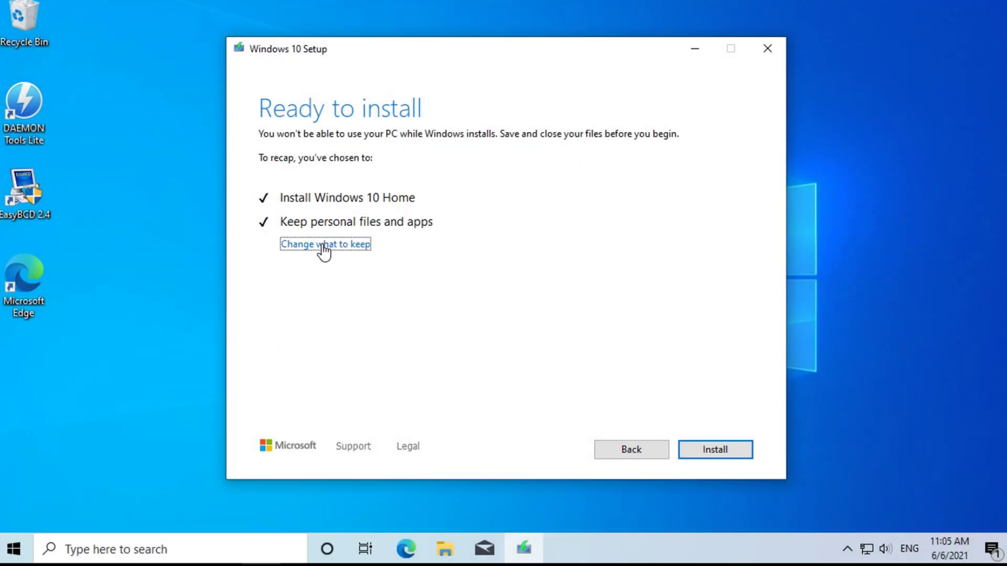
# Change what to keep to 'Keep personal files only' and install Windows 10 Home.
pyautogui.click(324, 247)
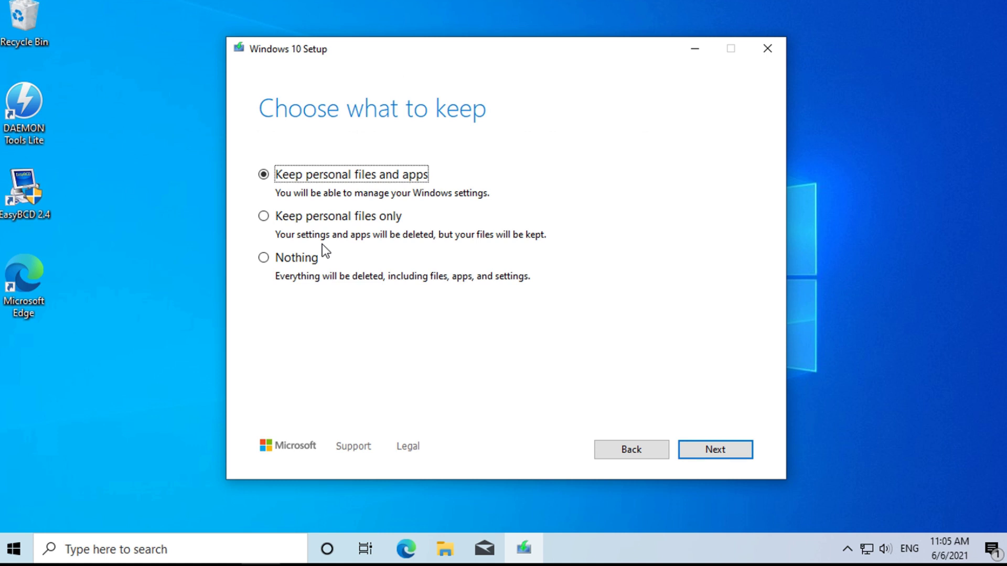
pyautogui.click(318, 216)
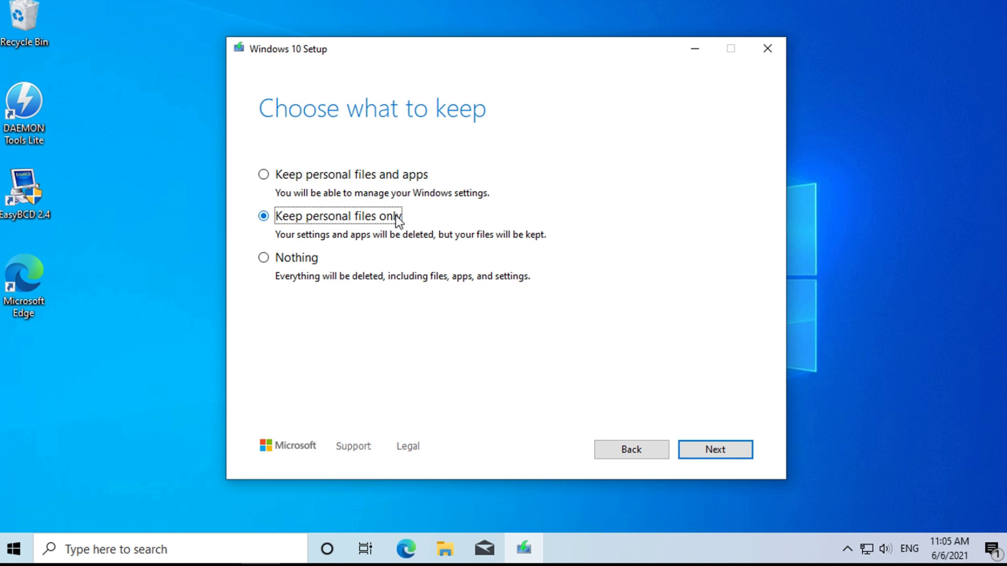
pyautogui.click(286, 258)
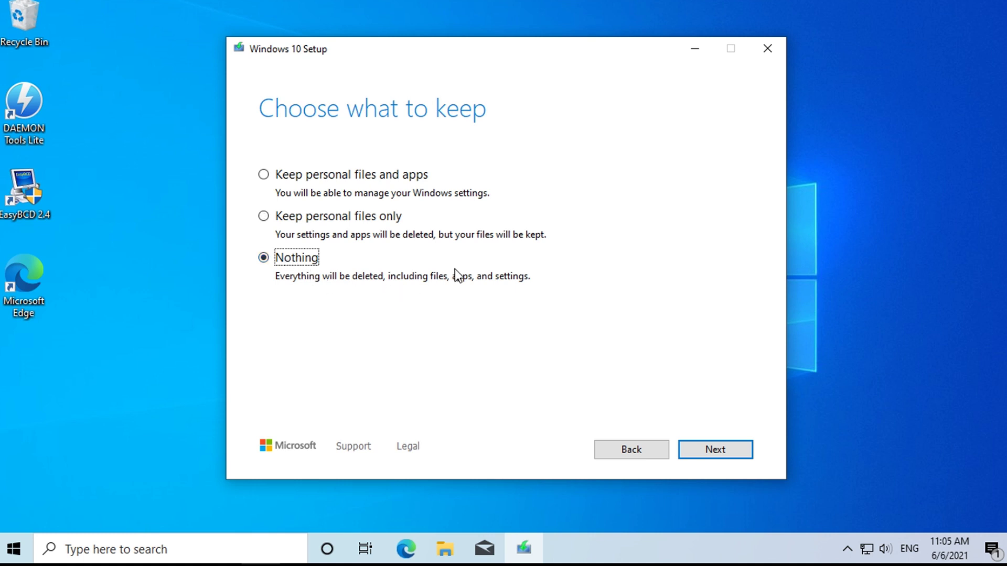
pyautogui.click(339, 220)
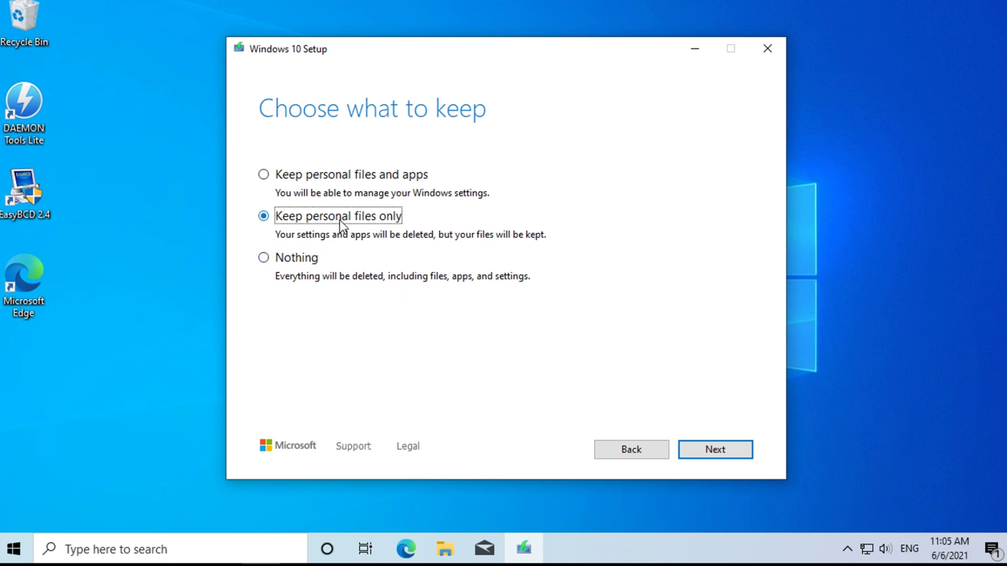
pyautogui.click(715, 449)
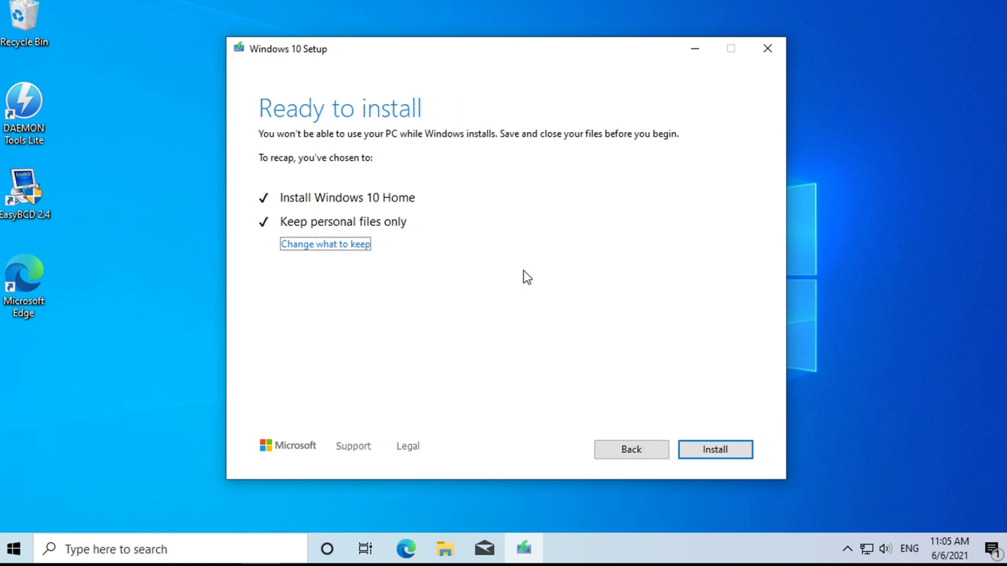
pyautogui.click(724, 446)
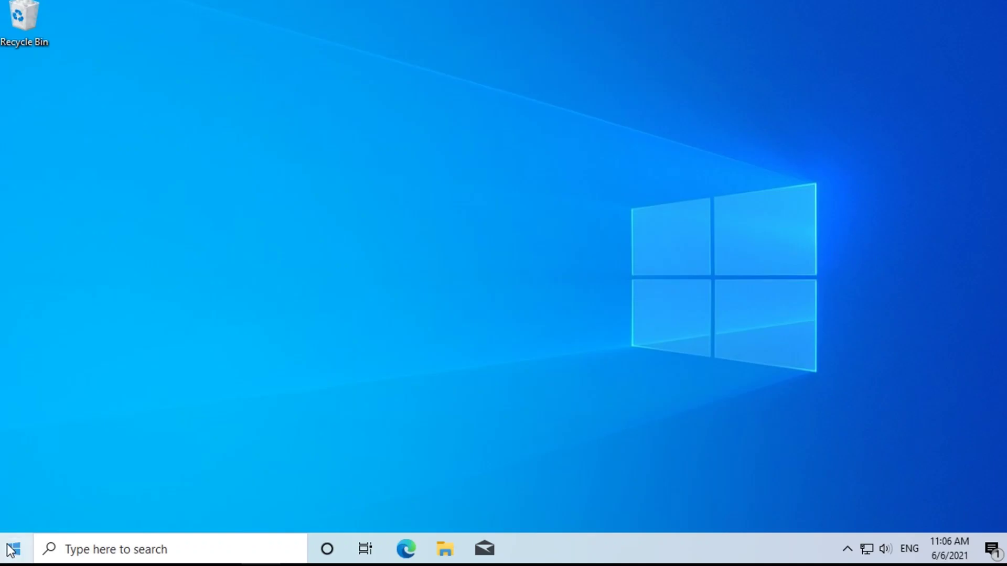
# Search Start for 'computer', open Disk Management in Computer Management, and select the C: partition.
pyautogui.click(11, 551)
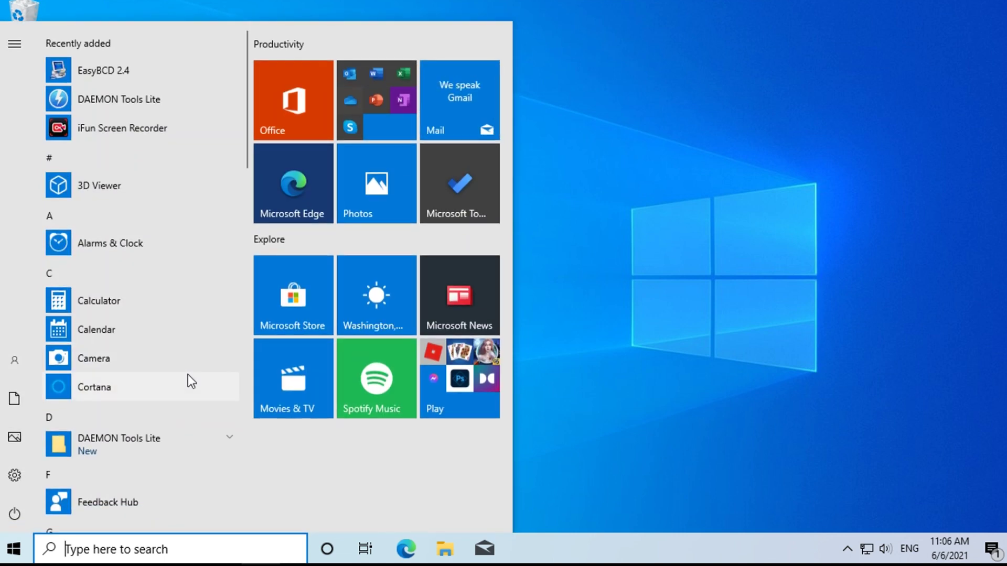
pyautogui.write('computer')
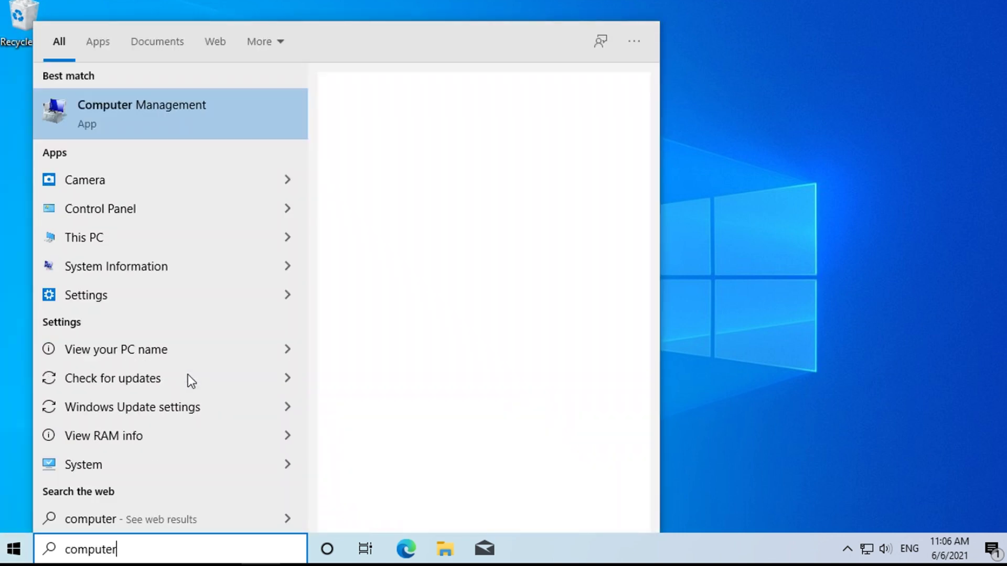
pyautogui.click(140, 130)
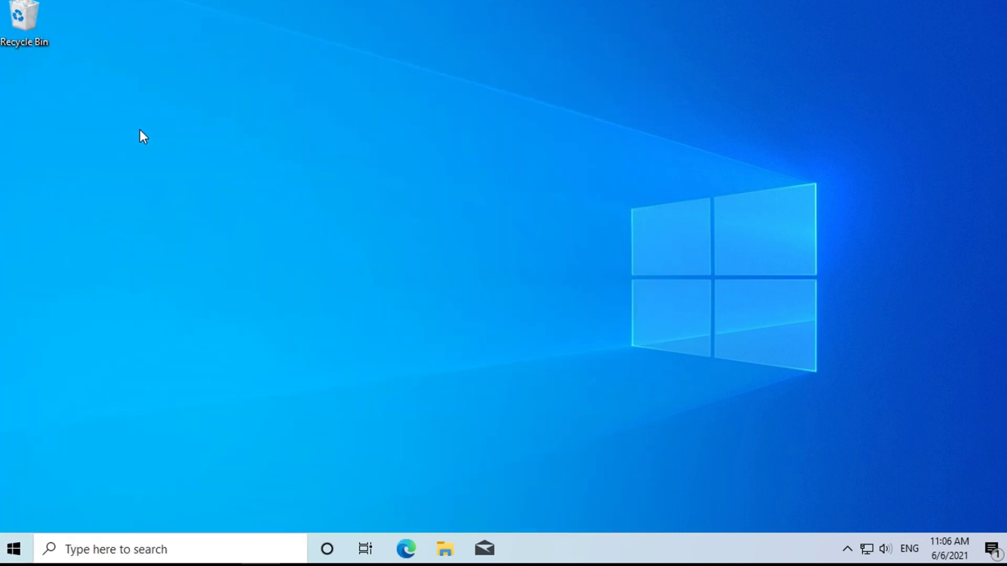
pyautogui.click(64, 174)
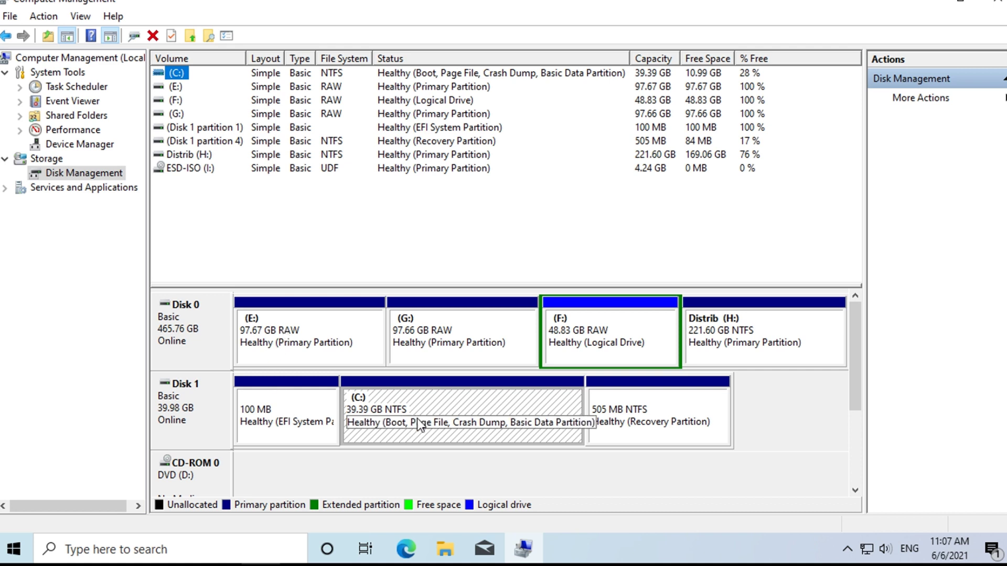
pyautogui.click(457, 406)
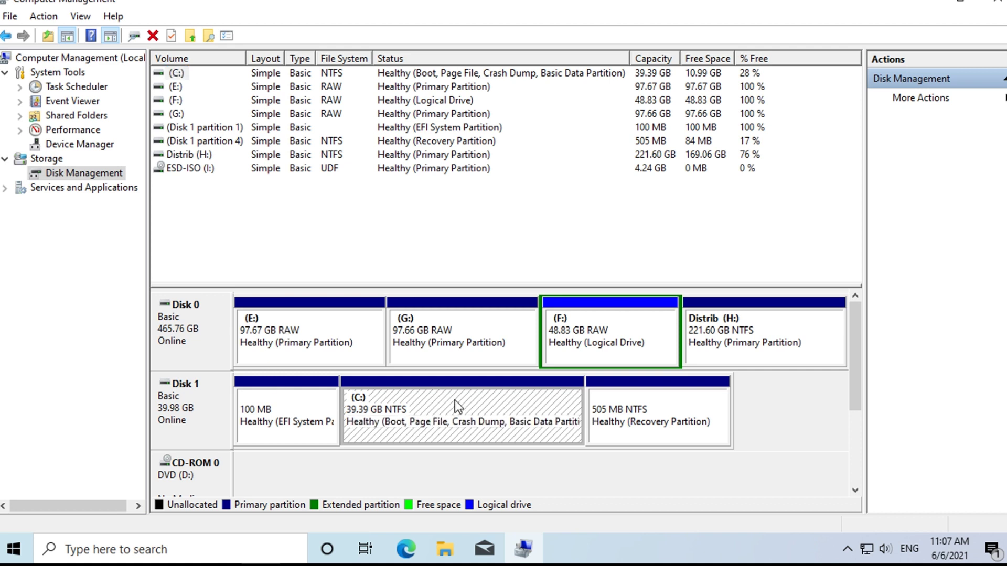
# Shrink the C: partition by 5000 MB.
pyautogui.rightClick(486, 407)
pyautogui.click(487, 407)
pyautogui.rightClick(512, 401)
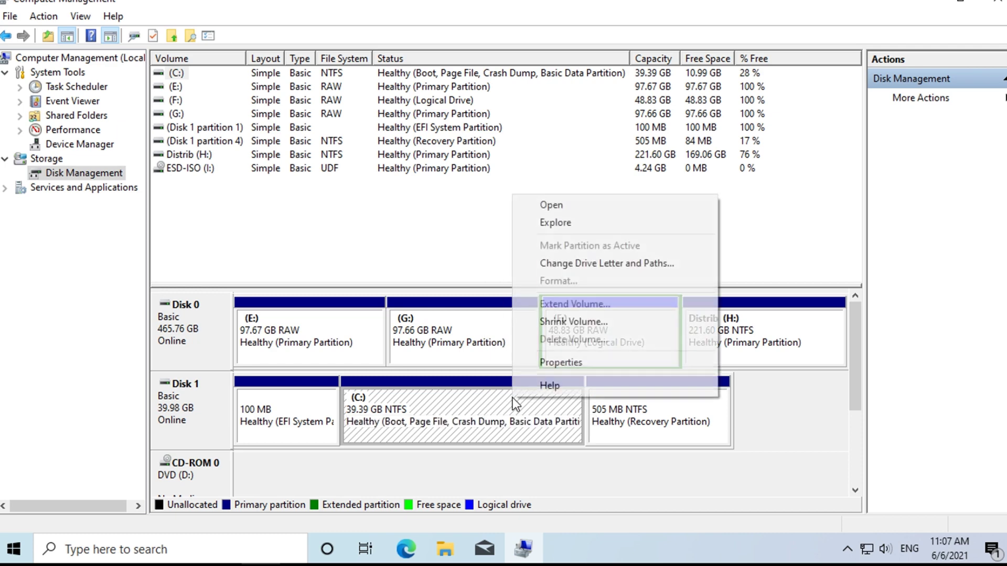
pyautogui.click(583, 321)
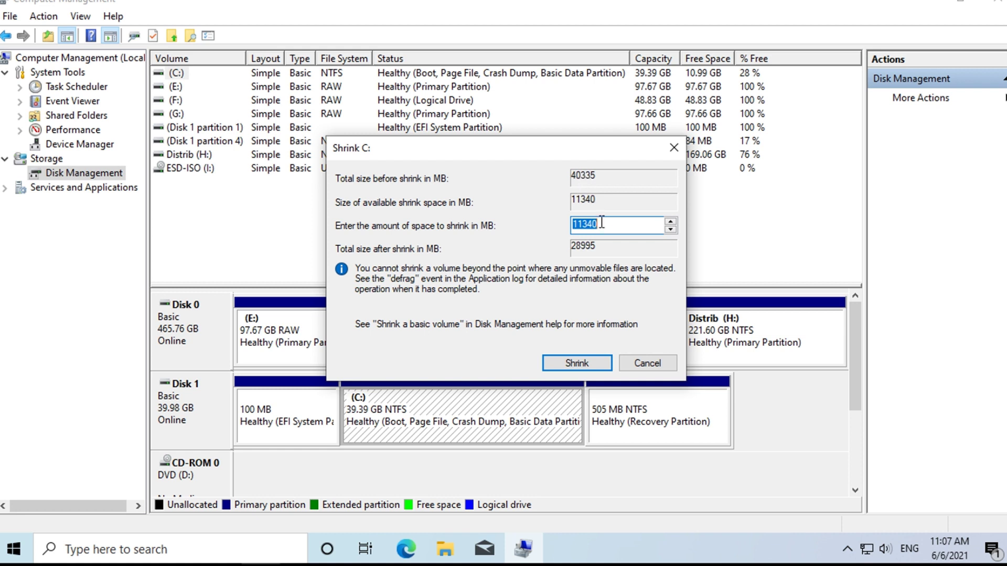
pyautogui.write('5000')
pyautogui.click(565, 362)
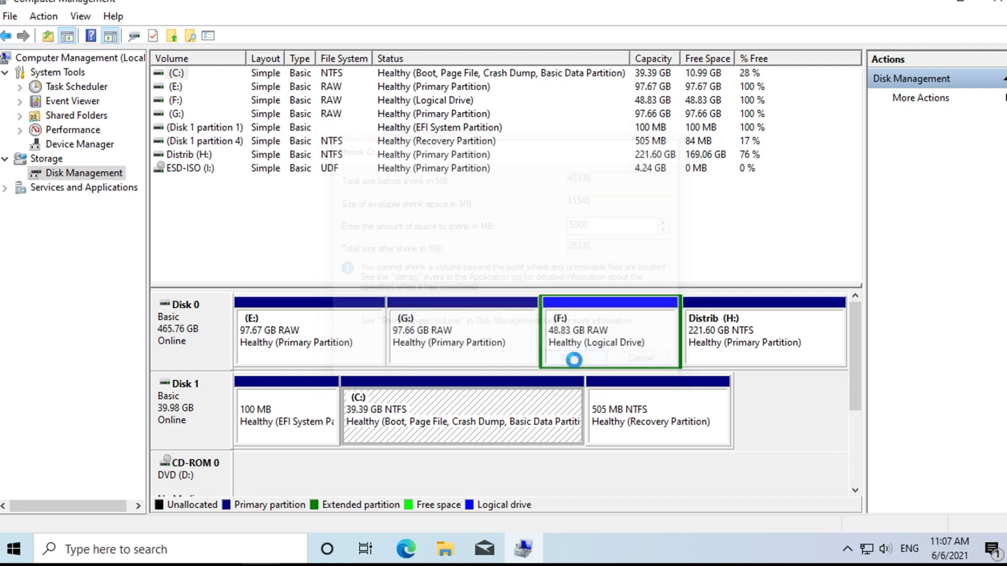
# Create a default 4.88 GB NTFS simple volume, New Volume (J:), in the unallocated space.
pyautogui.rightClick(533, 419)
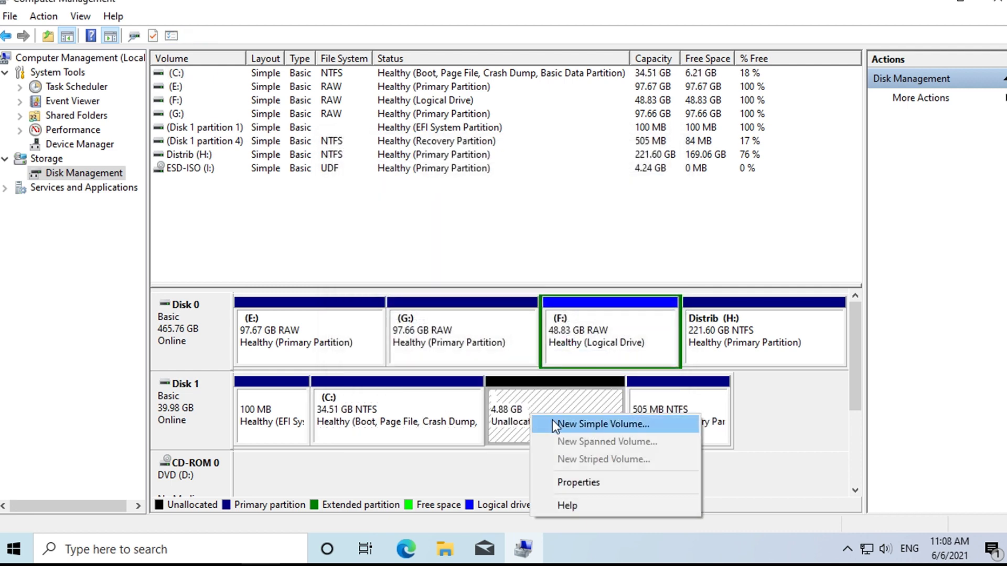
pyautogui.click(553, 422)
pyautogui.click(474, 361)
pyautogui.click(474, 361)
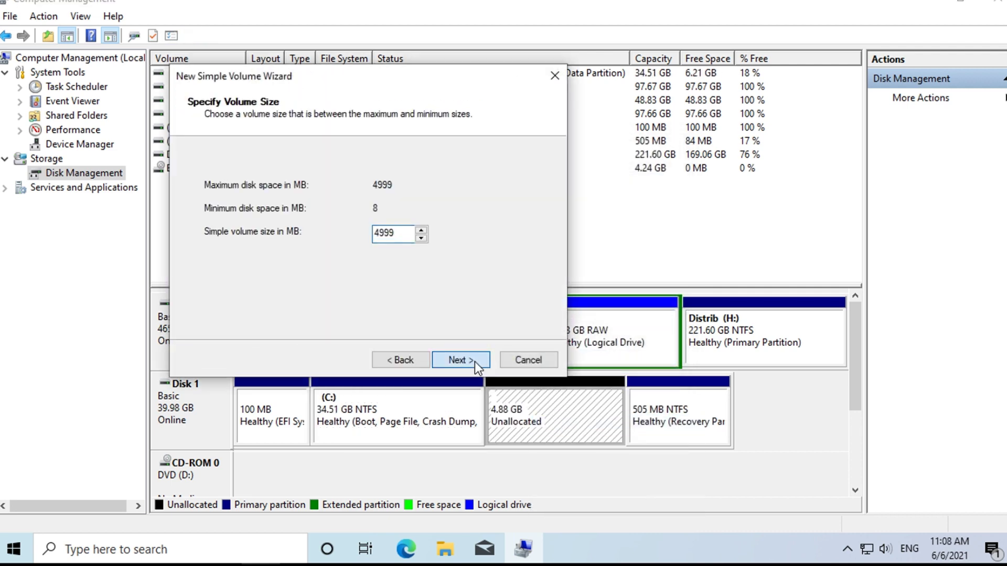
pyautogui.click(474, 361)
pyautogui.click(475, 360)
pyautogui.click(475, 361)
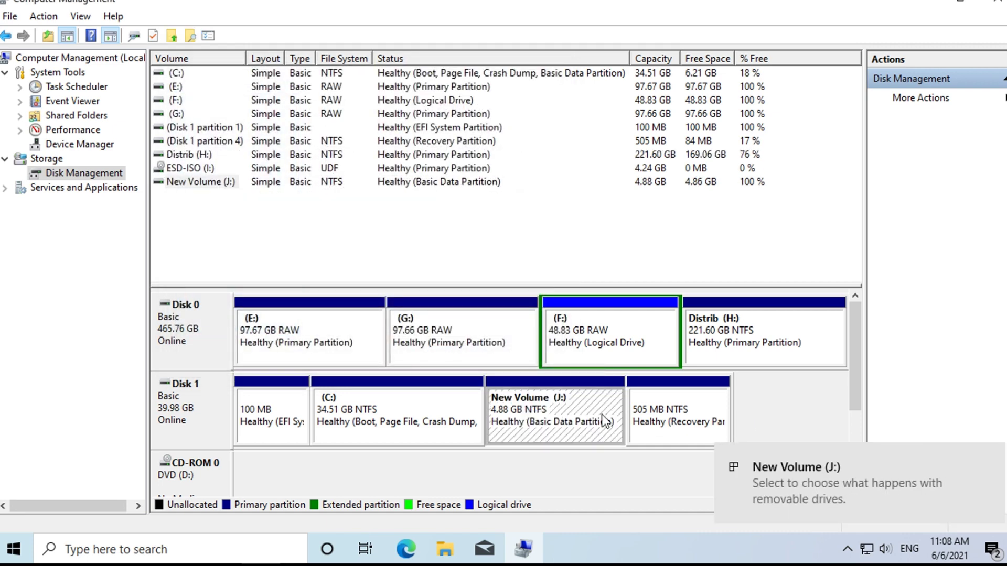
pyautogui.click(786, 485)
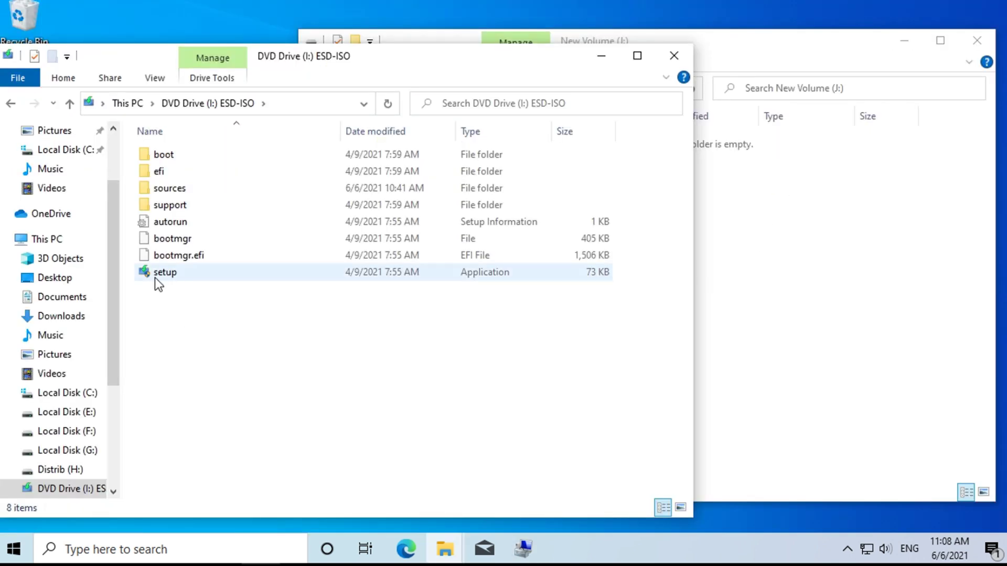
# Copy the eight ESD-ISO installation items from DVD Drive (I:) into New Volume (J:), then close both windows.
pyautogui.moveTo(194, 306); pyautogui.dragTo(769, 234)
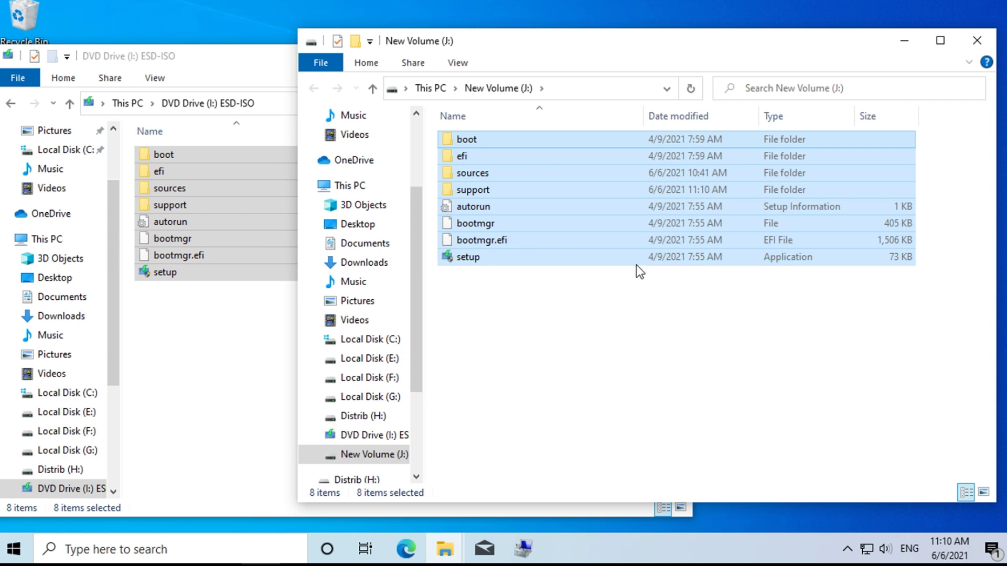
pyautogui.click(556, 338)
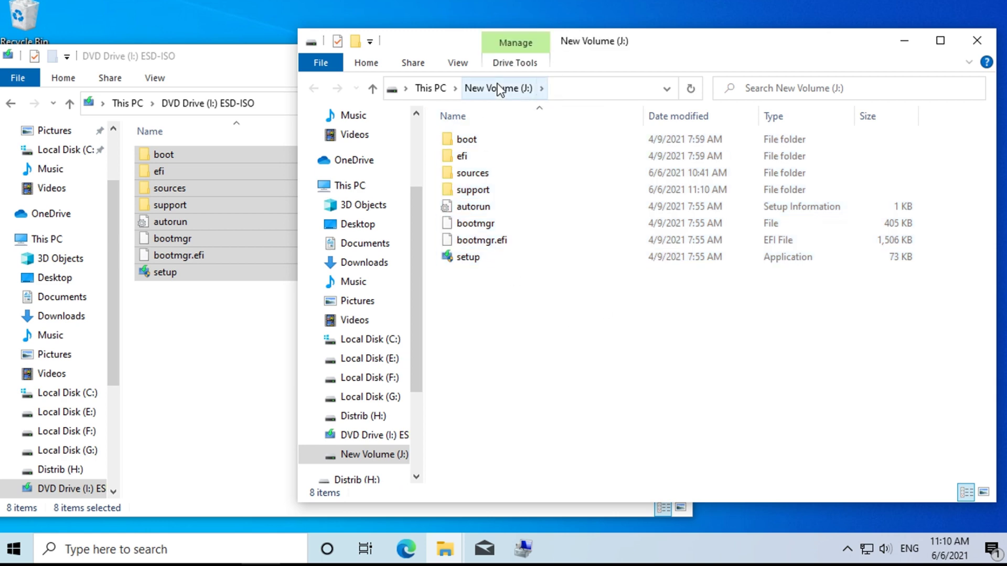
pyautogui.click(977, 42)
pyautogui.click(679, 53)
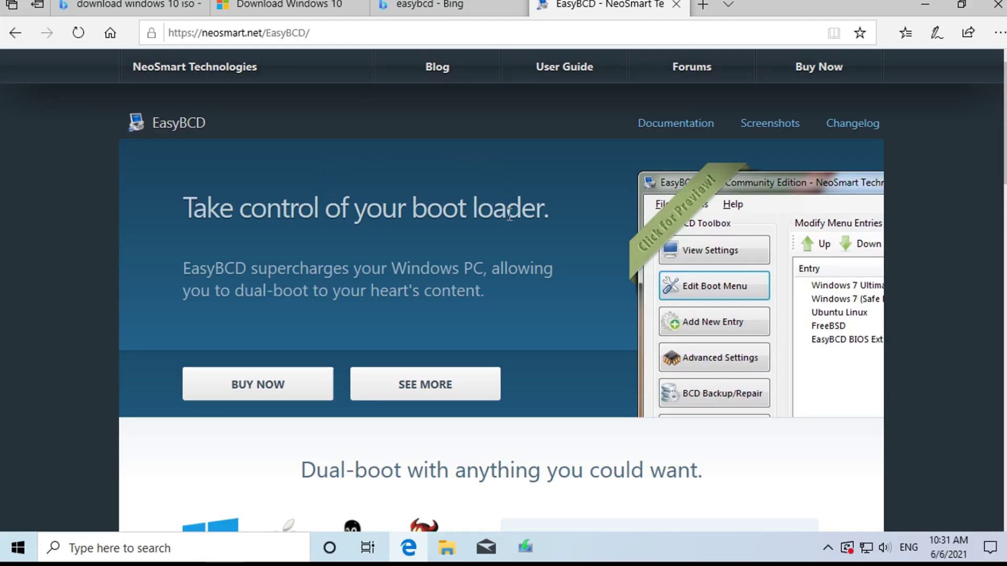
# Download the free non-commercial EasyBCD 2.4 using a name and e-mail, then install and launch it.
pyautogui.scroll(-12, 509, 216)
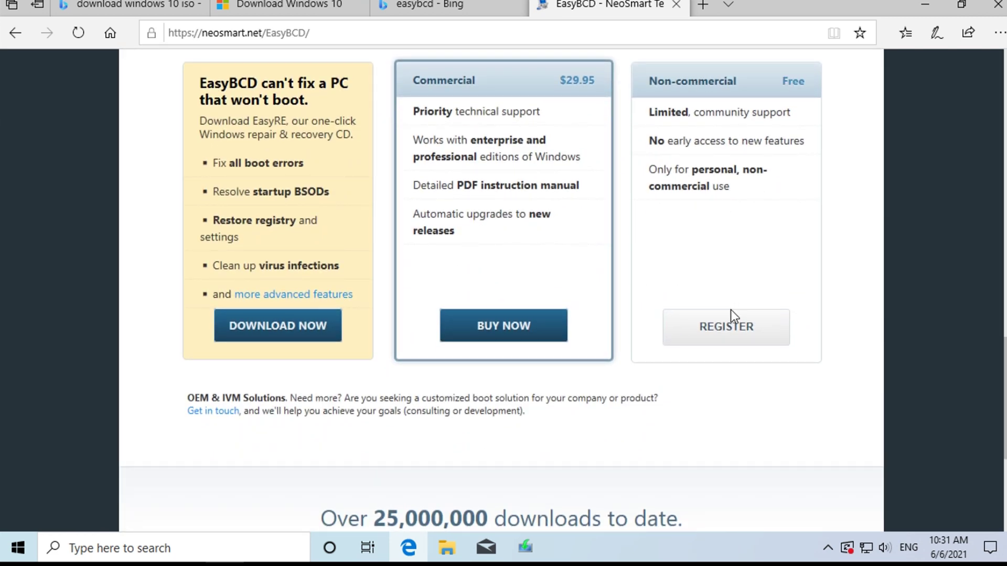
pyautogui.click(731, 327)
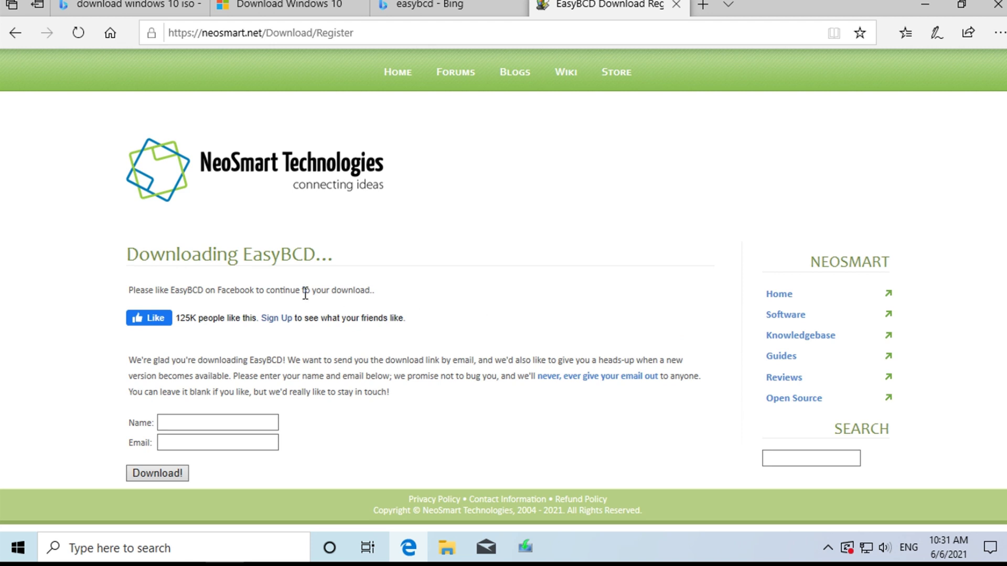
pyautogui.click(207, 421)
pyautogui.write('Roman')
pyautogui.press('Tab')
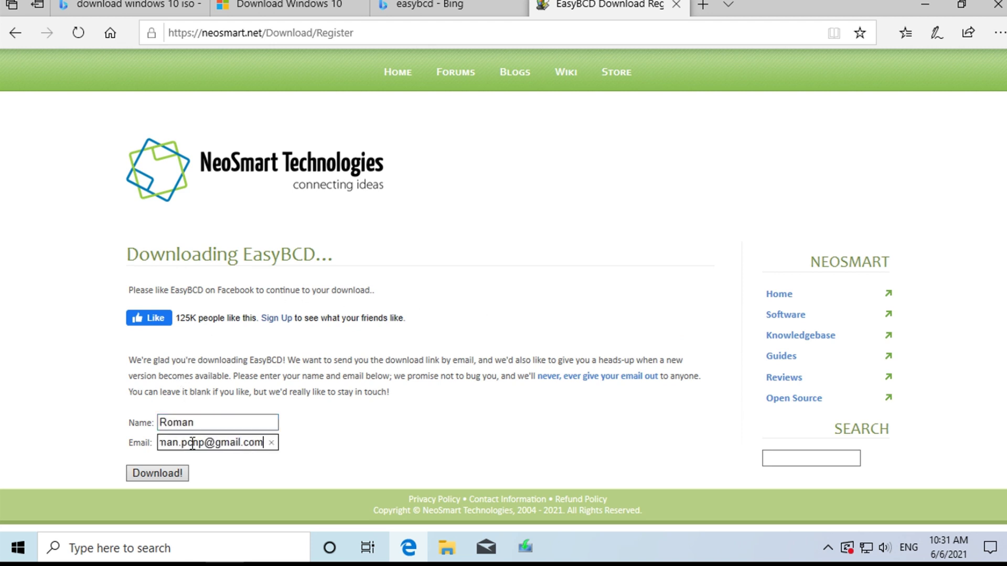
pyautogui.click(181, 472)
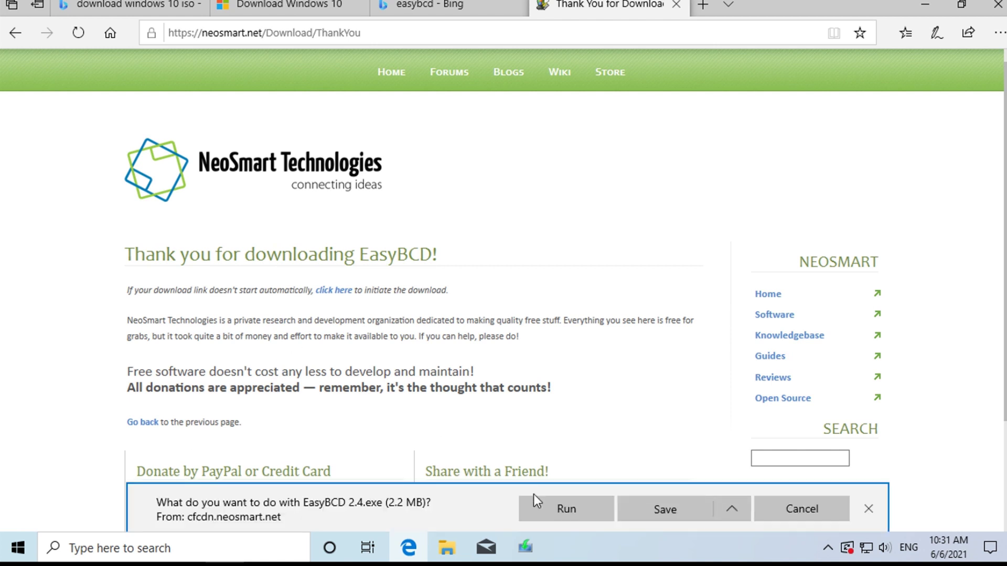
pyautogui.click(581, 512)
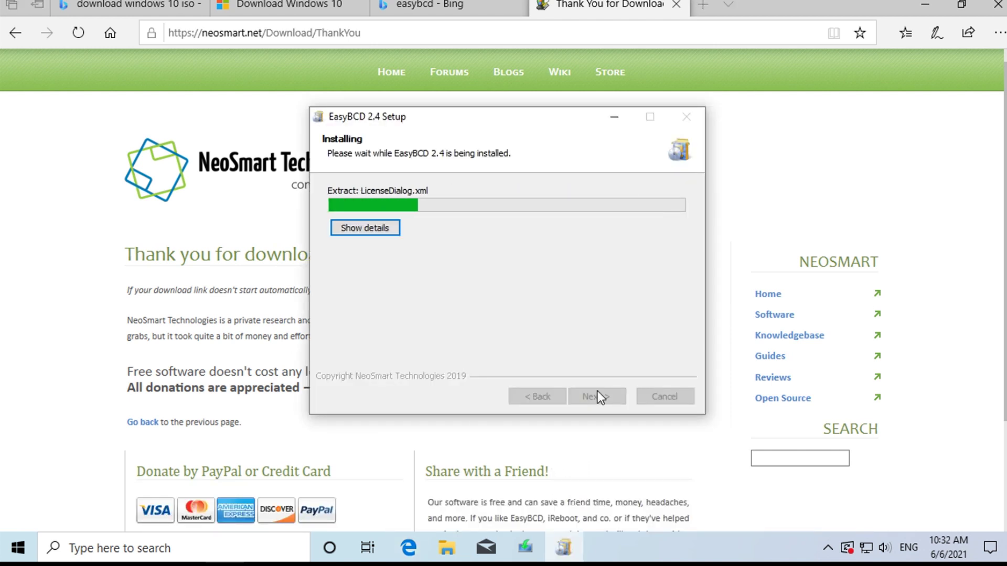
pyautogui.click(597, 391)
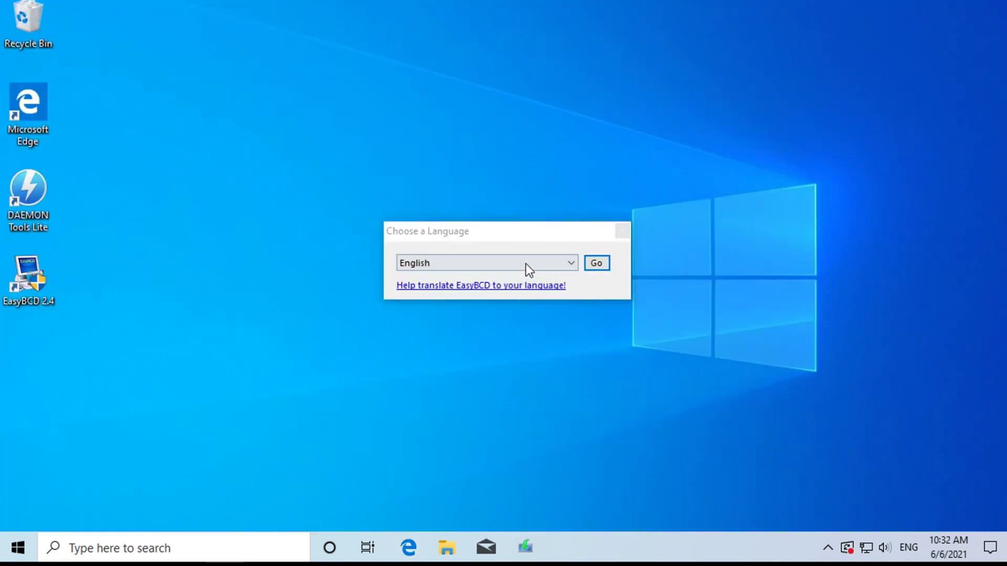
# Choose English, then add a WinPE boot entry 'NST WinPE Image' using J:\sources\boot.wim.
pyautogui.click(601, 262)
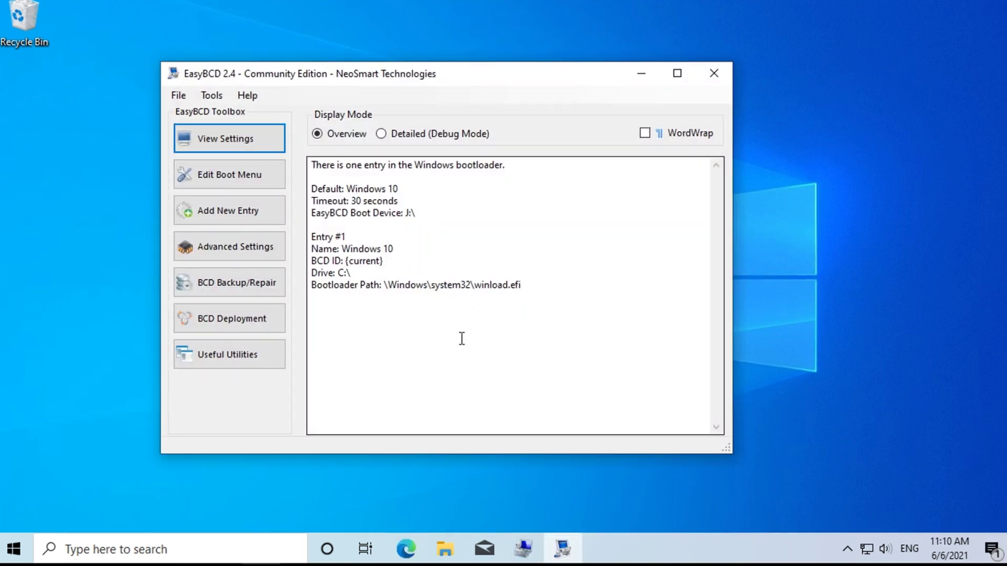
pyautogui.click(210, 215)
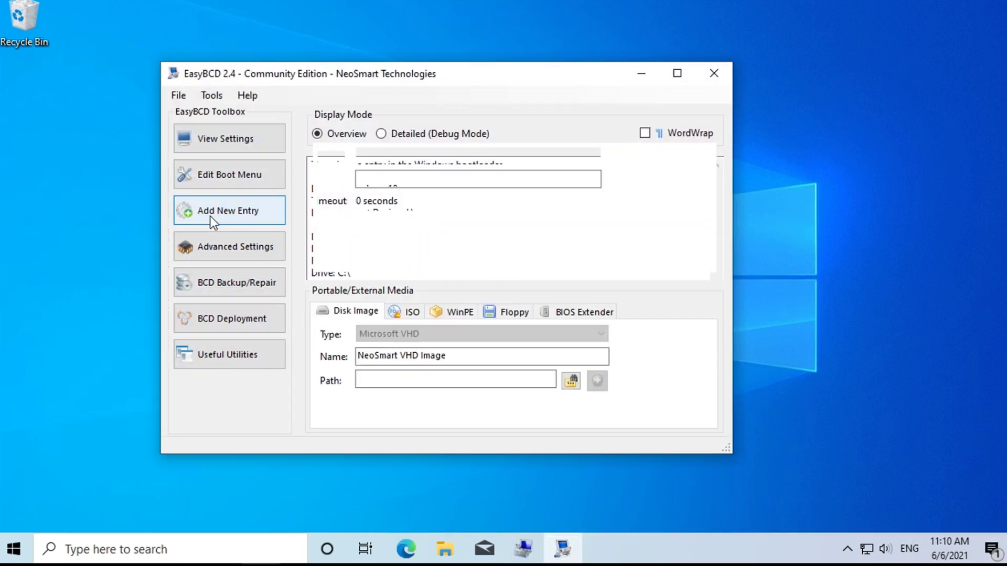
pyautogui.click(456, 311)
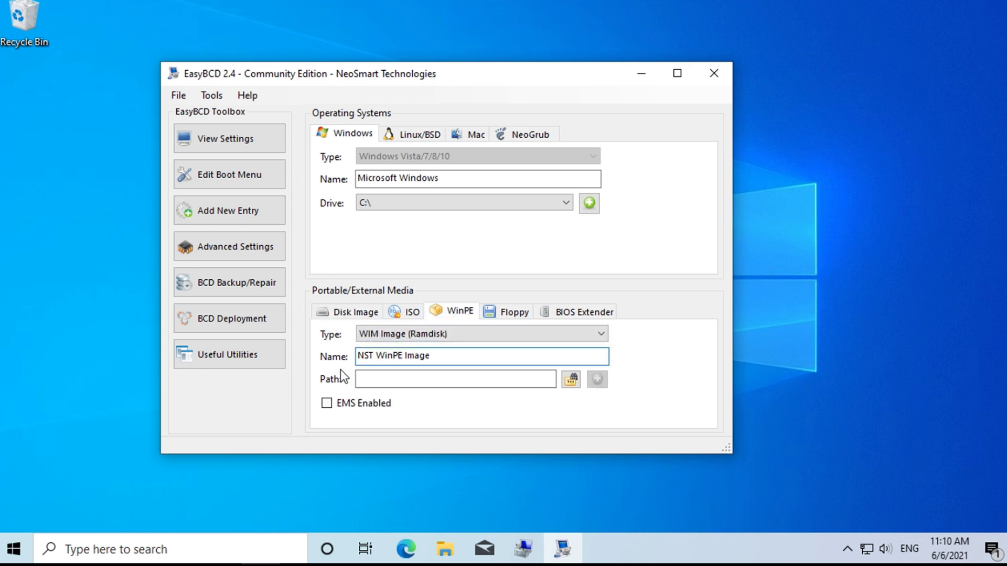
pyautogui.click(569, 380)
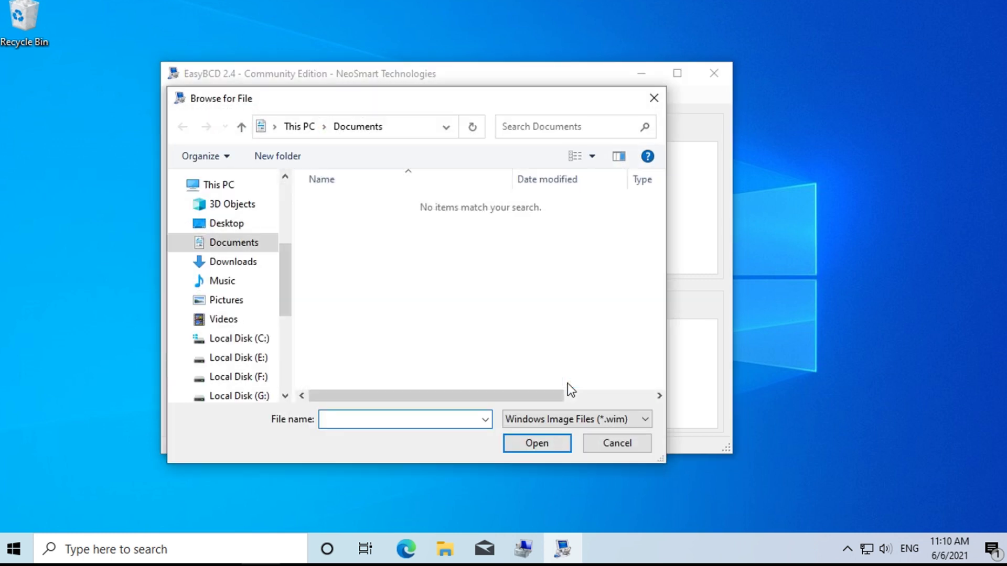
pyautogui.scroll(-2, 261, 349)
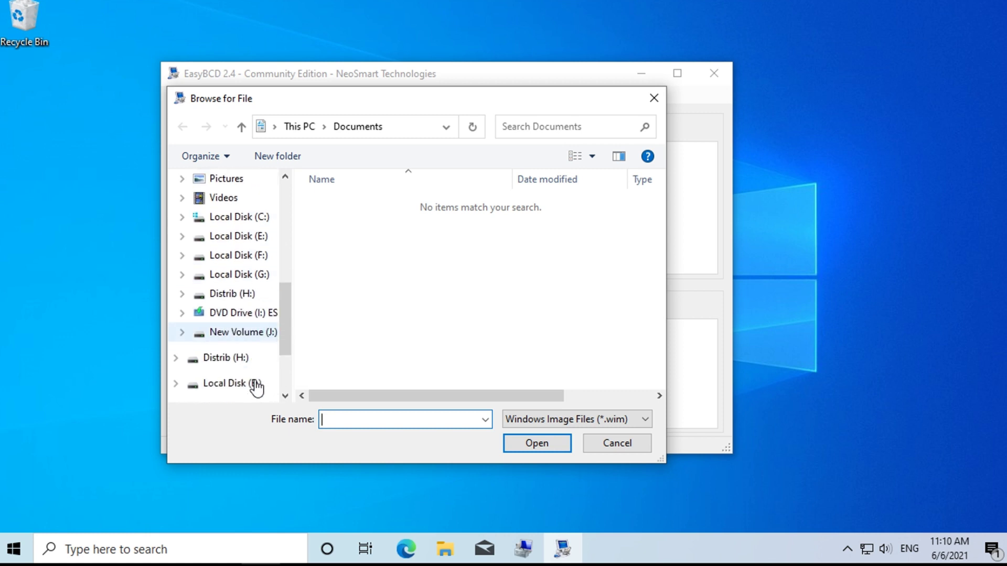
pyautogui.click(259, 341)
pyautogui.doubleClick(354, 240)
pyautogui.click(351, 371)
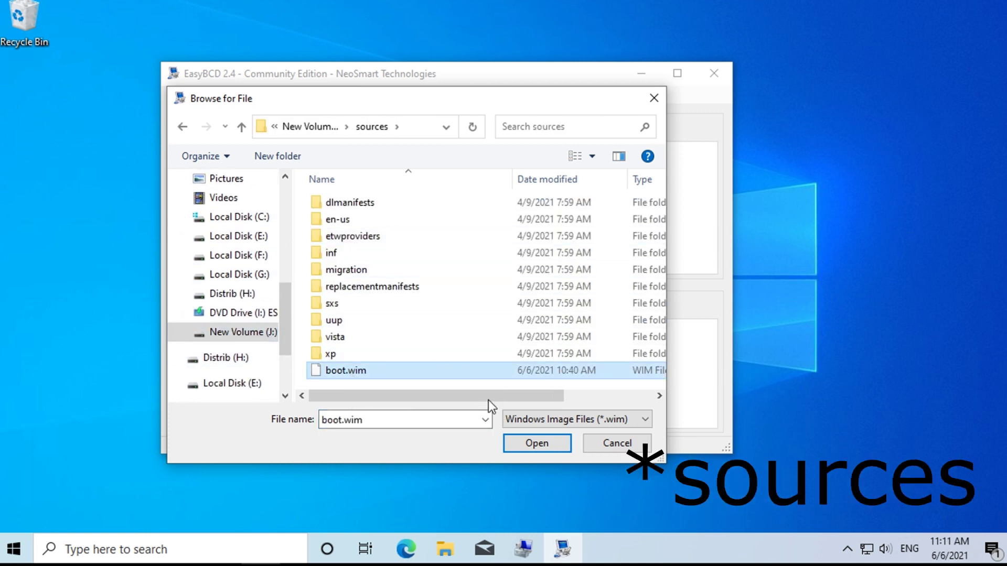
pyautogui.click(537, 445)
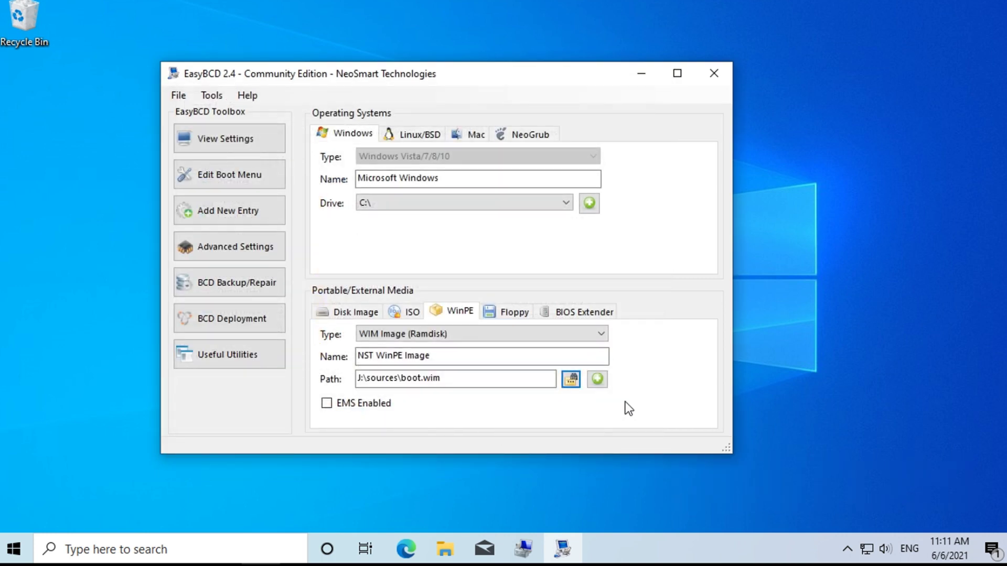
pyautogui.click(597, 380)
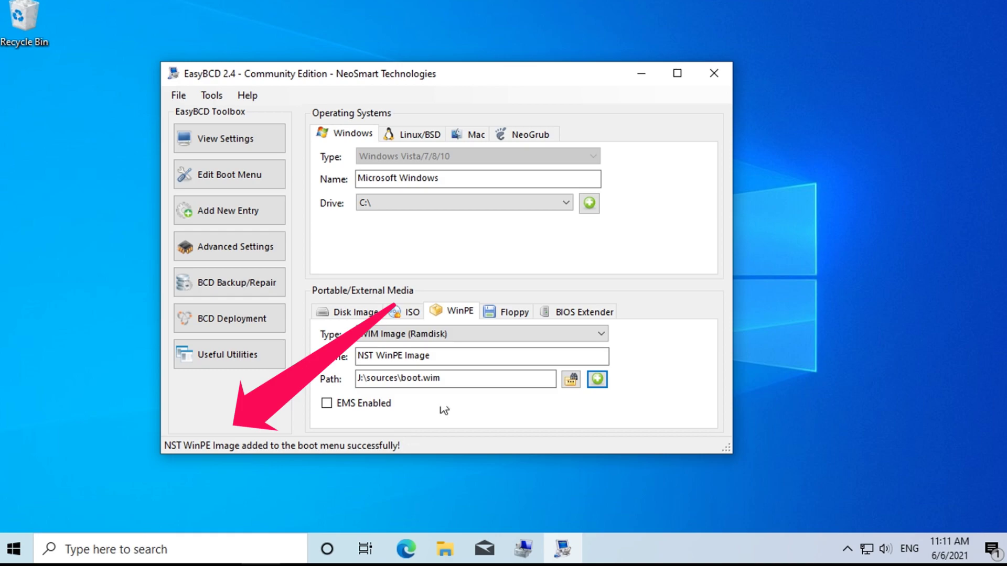
# Close EasyBCD and boot the NST WinPE Image entry from the boot menu.
pyautogui.click(715, 74)
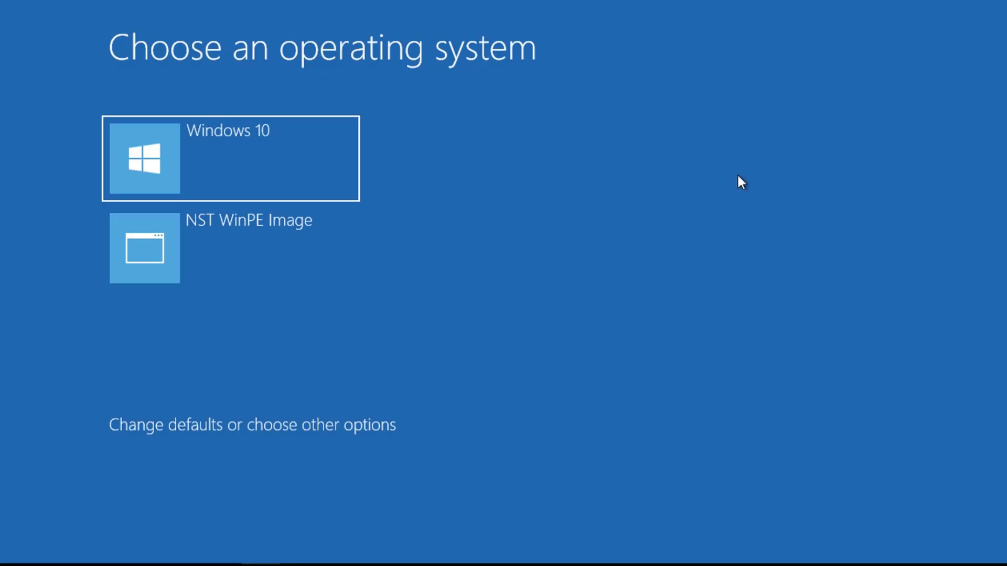
pyautogui.press('Down')
pyautogui.press('Up')
pyautogui.press('Down')
pyautogui.press('Return')
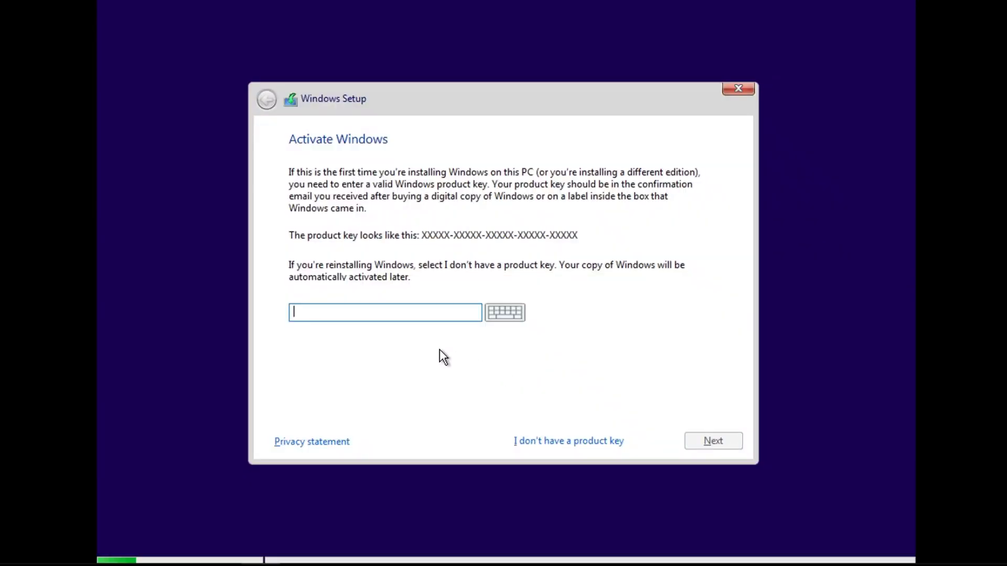
# Skip the product key, continue with Windows 10 Home, and accept the license terms.
pyautogui.click(608, 443)
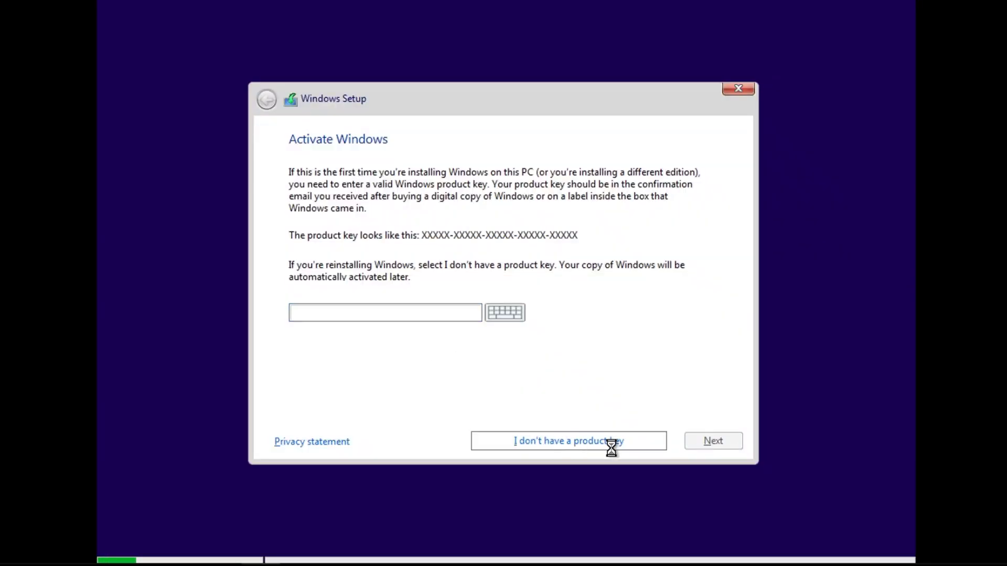
pyautogui.click(733, 442)
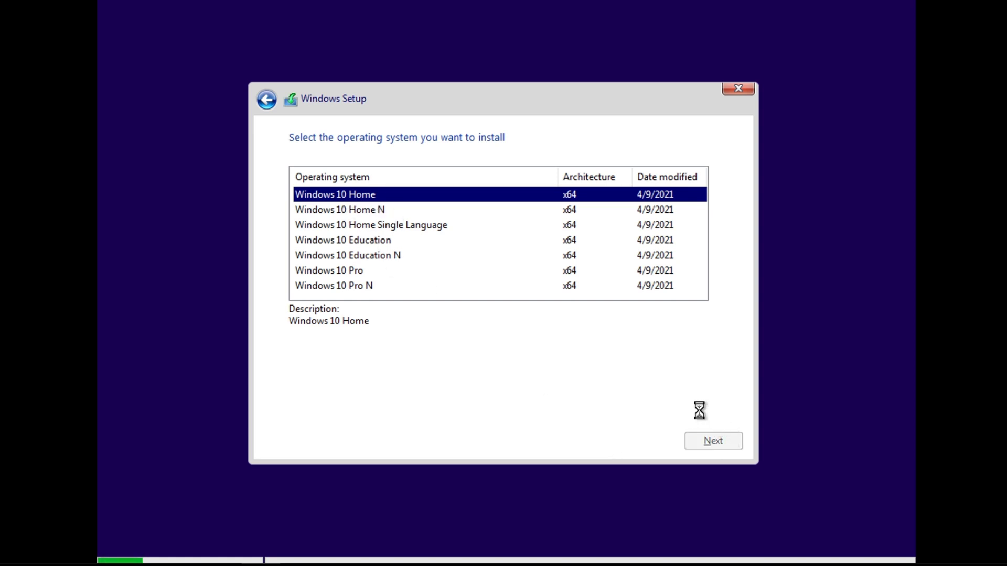
pyautogui.click(403, 406)
pyautogui.click(720, 436)
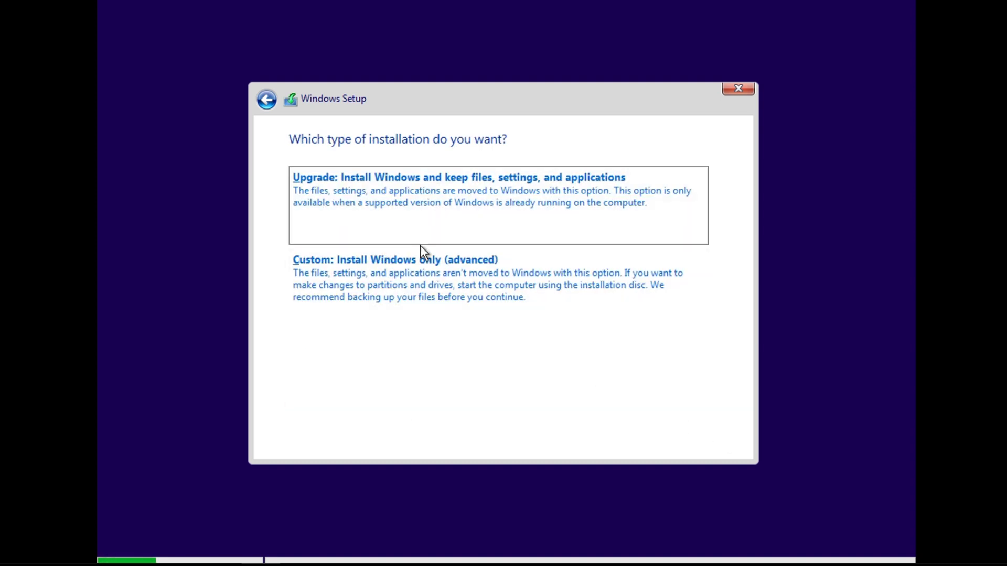
# Choose a custom installation and select Drive 1 Partition 3 as the install target.
pyautogui.click(423, 275)
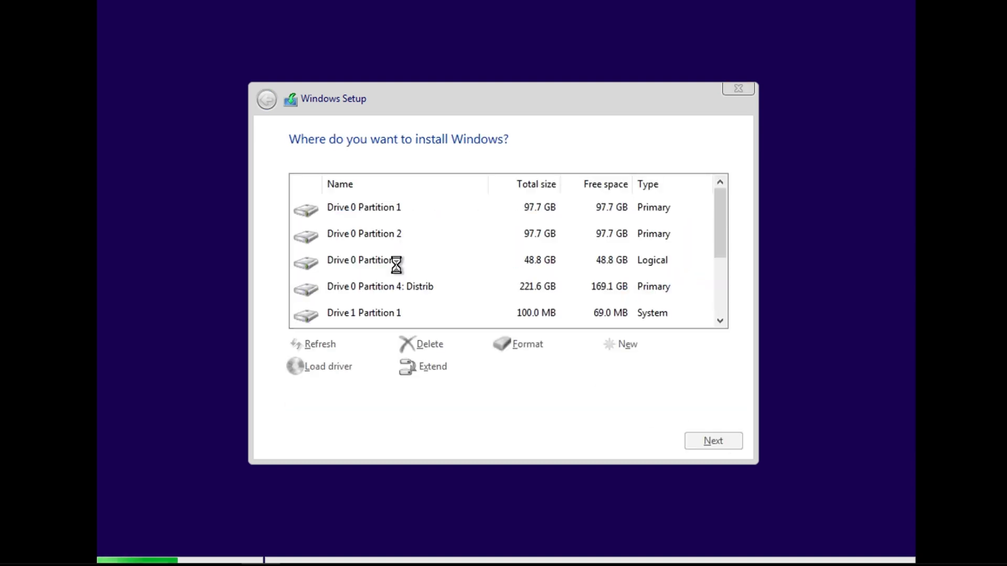
pyautogui.click(379, 235)
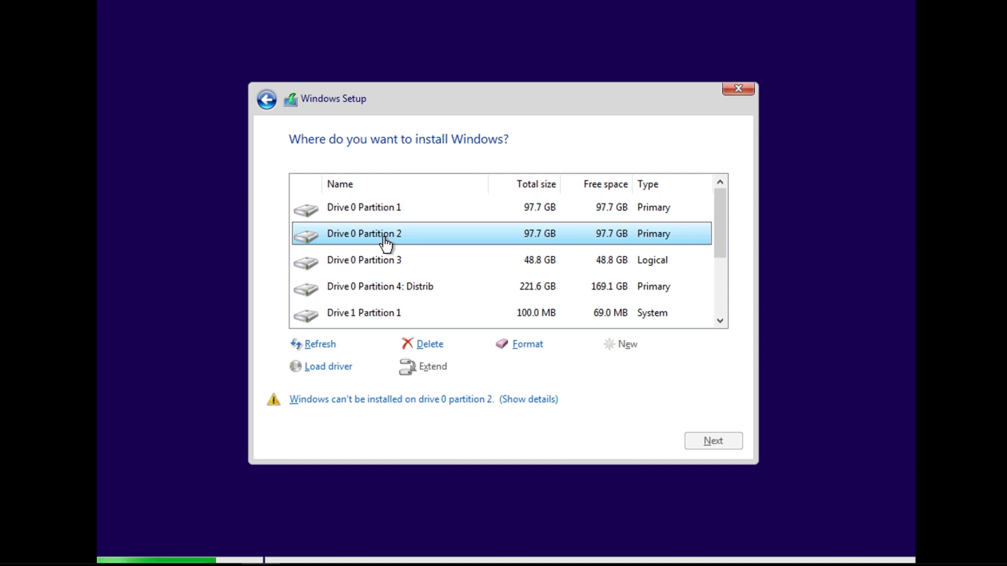
pyautogui.click(388, 217)
pyautogui.scroll(-2, 388, 233)
pyautogui.click(374, 254)
pyautogui.click(378, 236)
pyautogui.scroll(2, 382, 231)
pyautogui.click(385, 262)
pyautogui.click(389, 235)
pyautogui.click(388, 210)
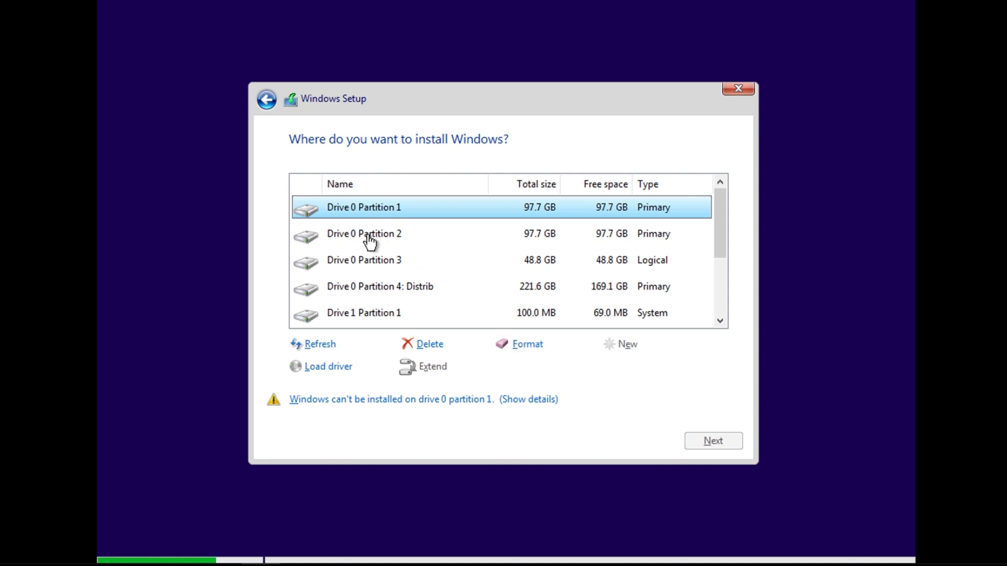
pyautogui.scroll(-1, 370, 239)
pyautogui.click(377, 260)
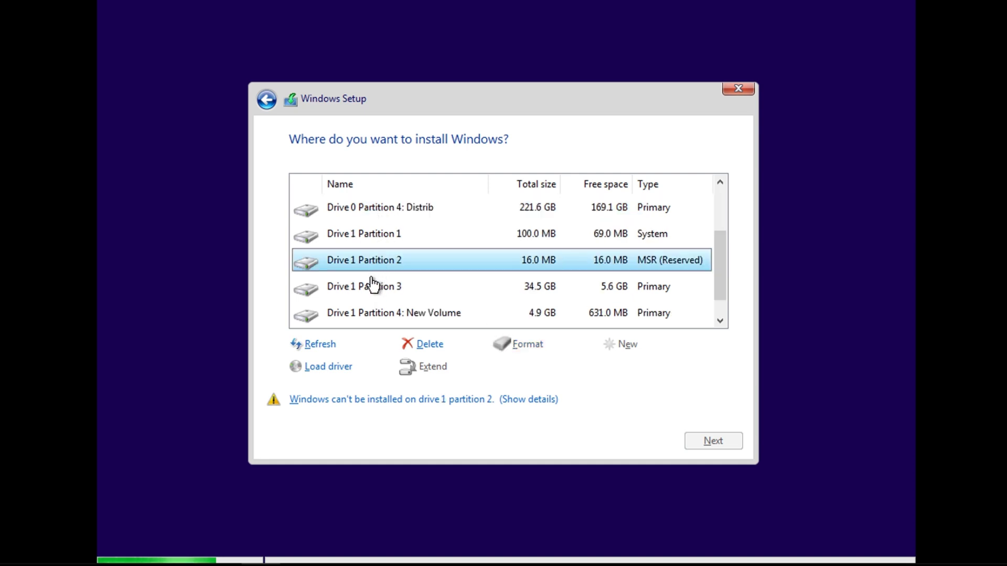
pyautogui.click(371, 289)
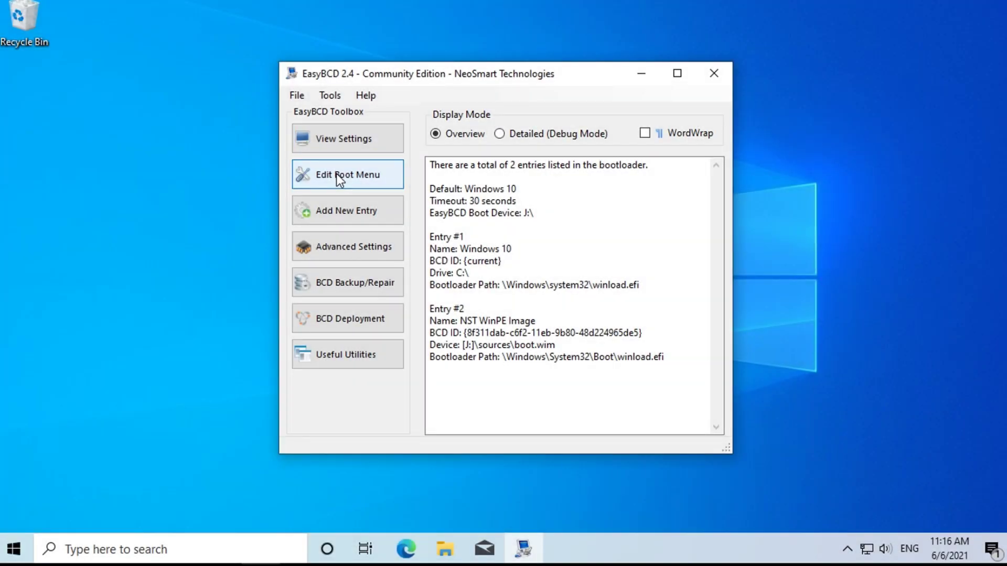
# Delete the NST WinPE Image entry from EasyBCD's boot menu, leaving only Windows 10.
pyautogui.click(335, 174)
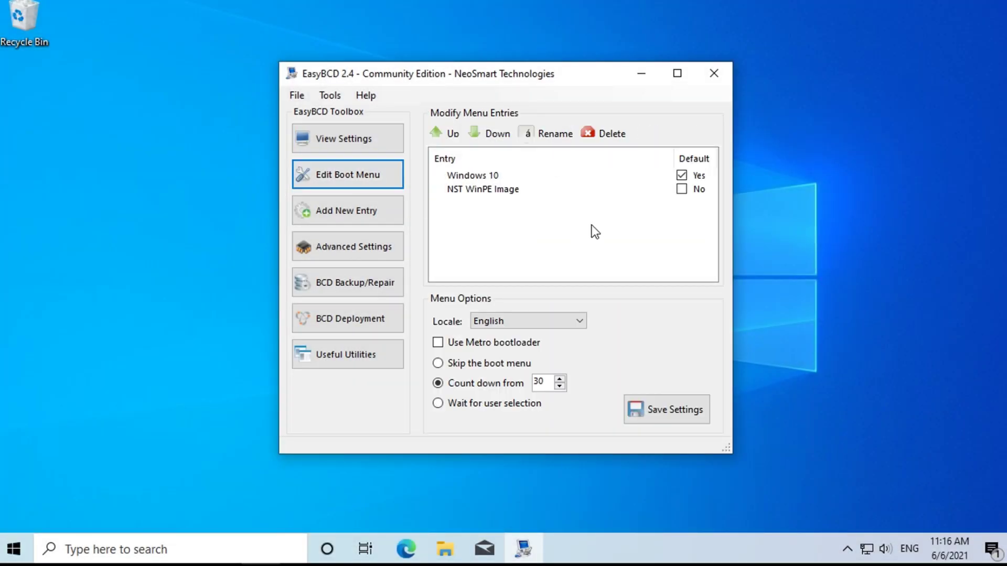
pyautogui.click(499, 190)
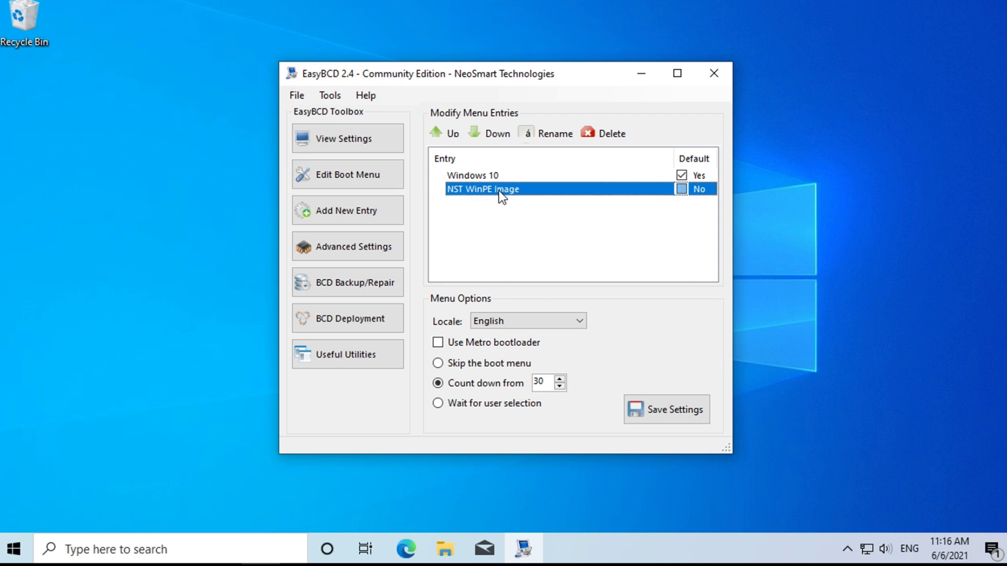
pyautogui.click(600, 132)
pyautogui.click(524, 322)
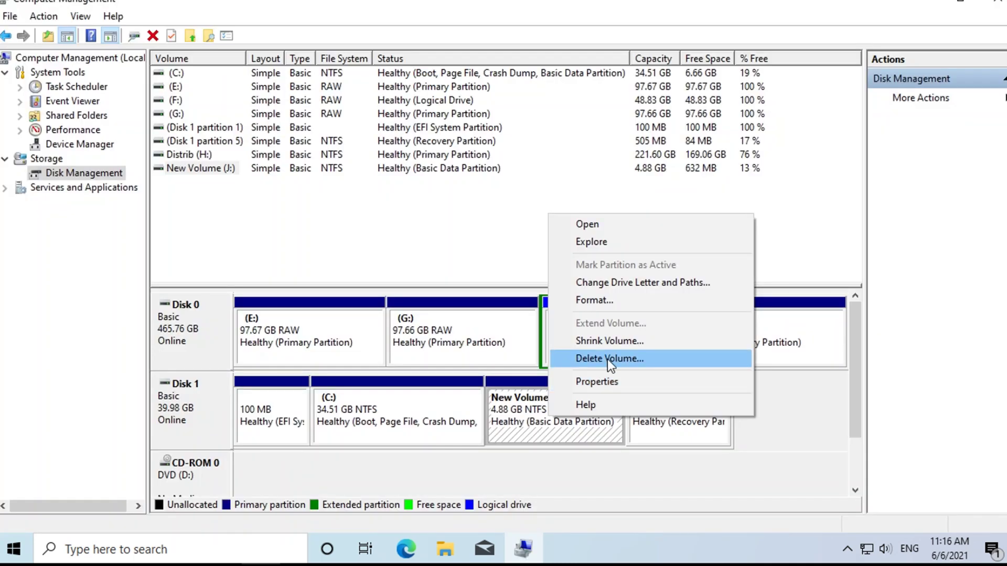
# Delete the temporary New Volume (J:) partition, confirming both warnings.
pyautogui.click(607, 360)
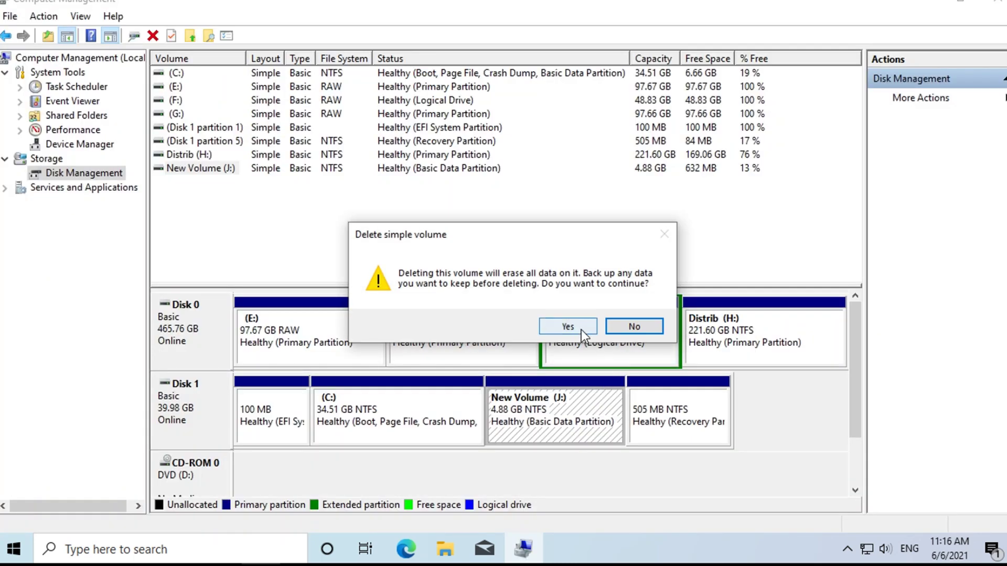
pyautogui.click(580, 329)
pyautogui.click(568, 340)
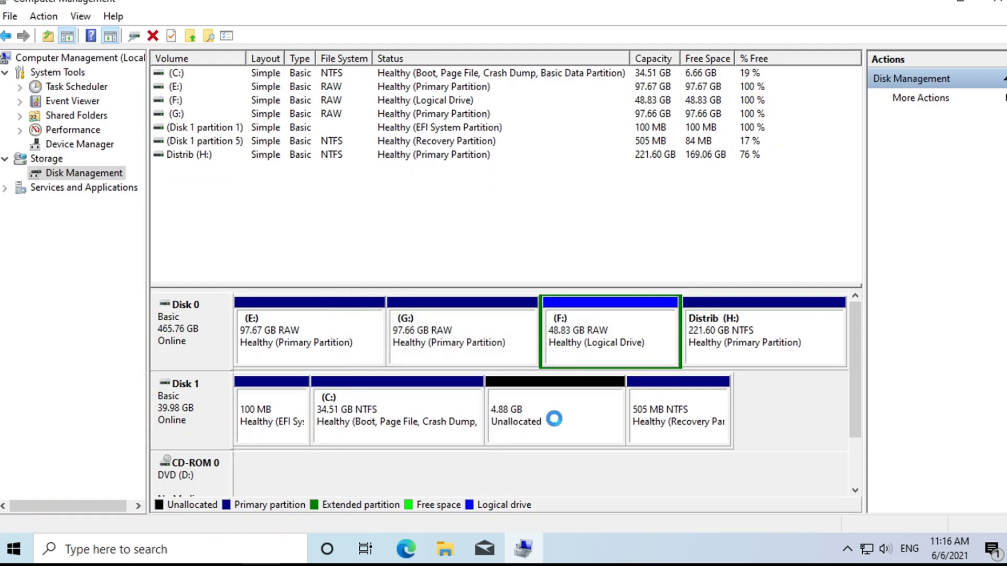
# Extend (C:) into the freed space with default settings, bringing it to 39.39 GB.
pyautogui.click(445, 411)
pyautogui.rightClick(445, 411)
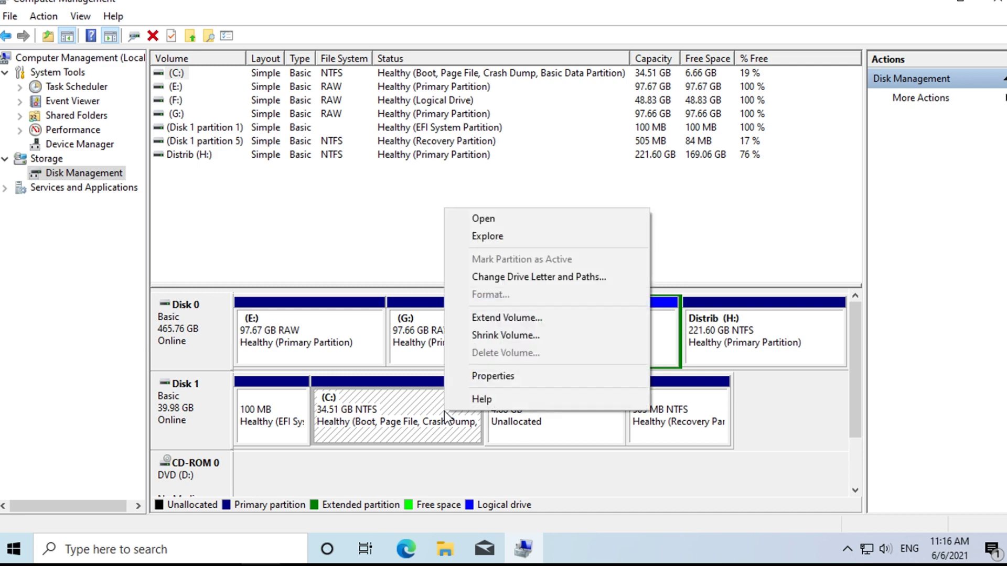
pyautogui.click(495, 319)
pyautogui.click(480, 373)
pyautogui.click(479, 373)
pyautogui.click(460, 373)
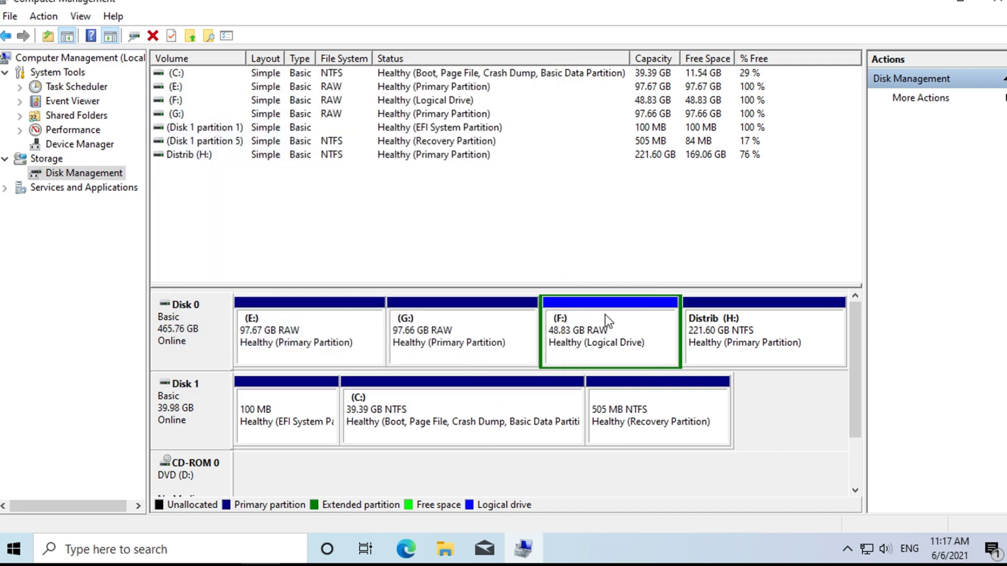